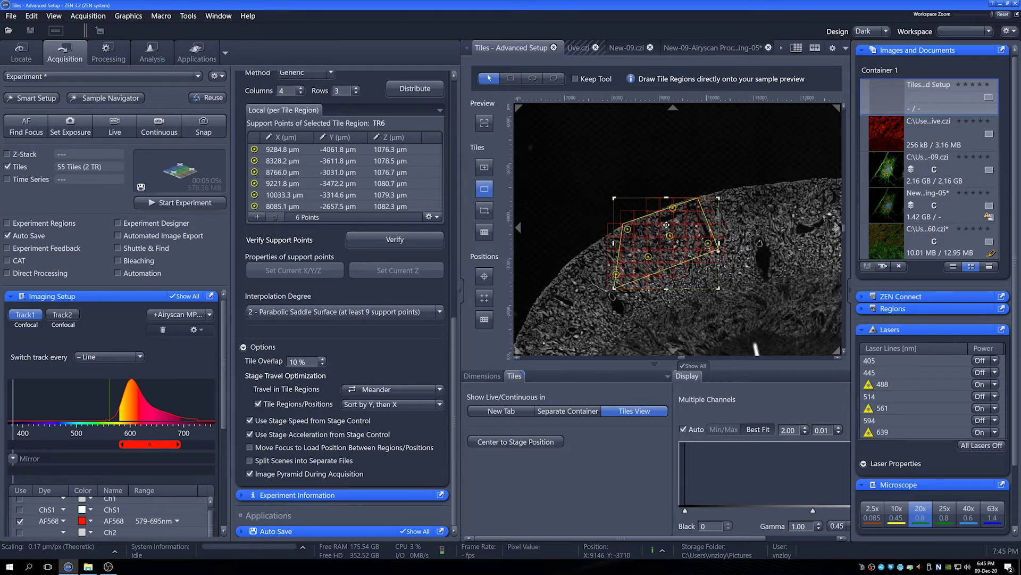
Discard the unsaved preview images and switch Smart Setup to Airyscan Multiplex SR-4Y for Alexa Fluor 568/488.
{"action": "left_click", "coordinate": [15, 168]}
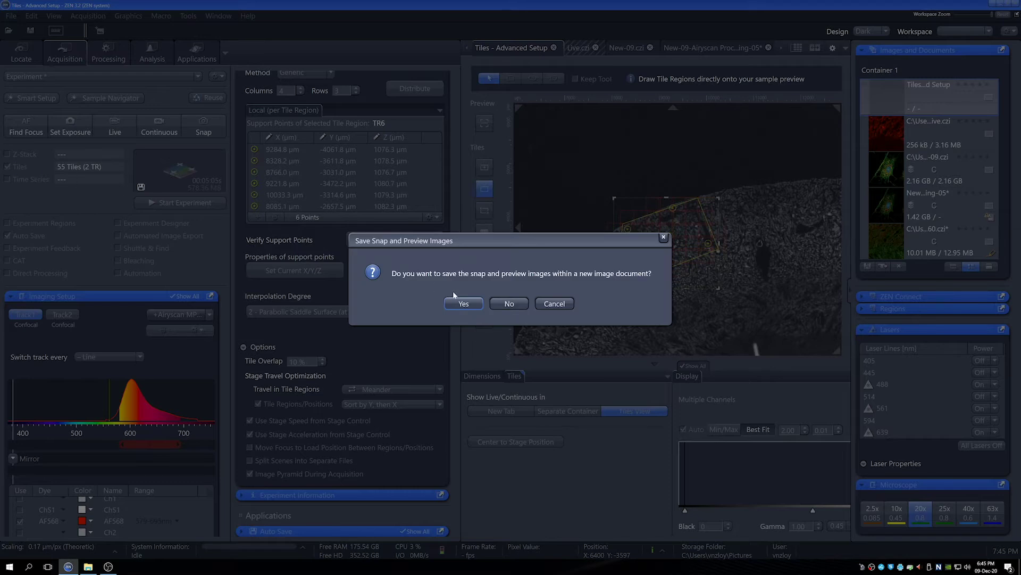
{"action": "left_click", "coordinate": [559, 304]}
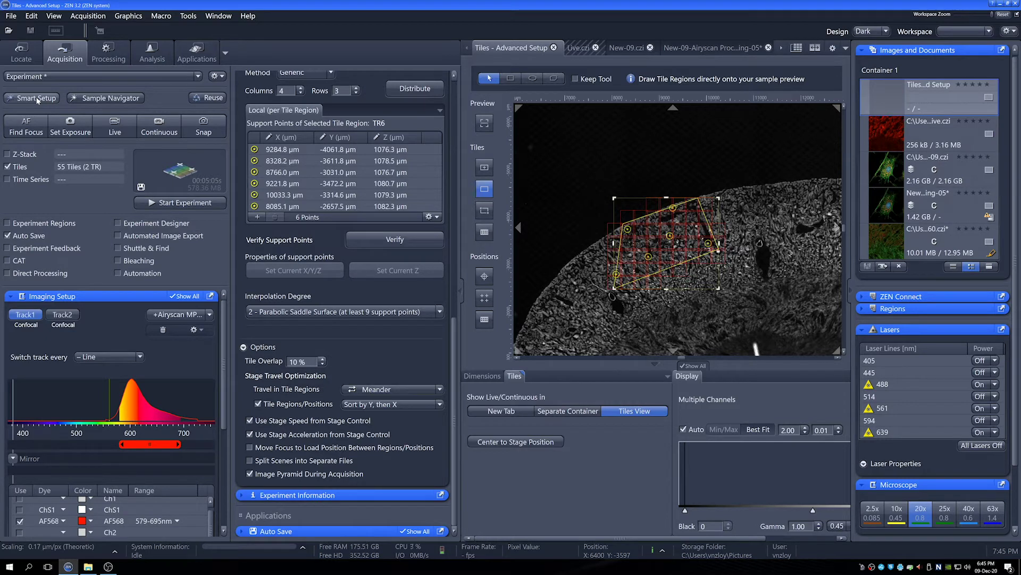
{"action": "left_click", "coordinate": [36, 99]}
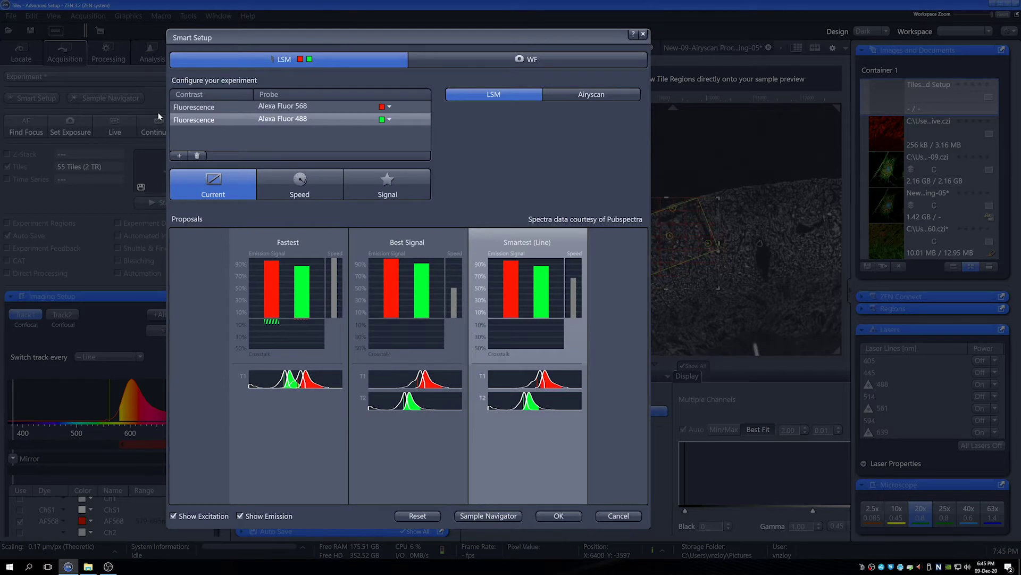
{"action": "left_click", "coordinate": [589, 101]}
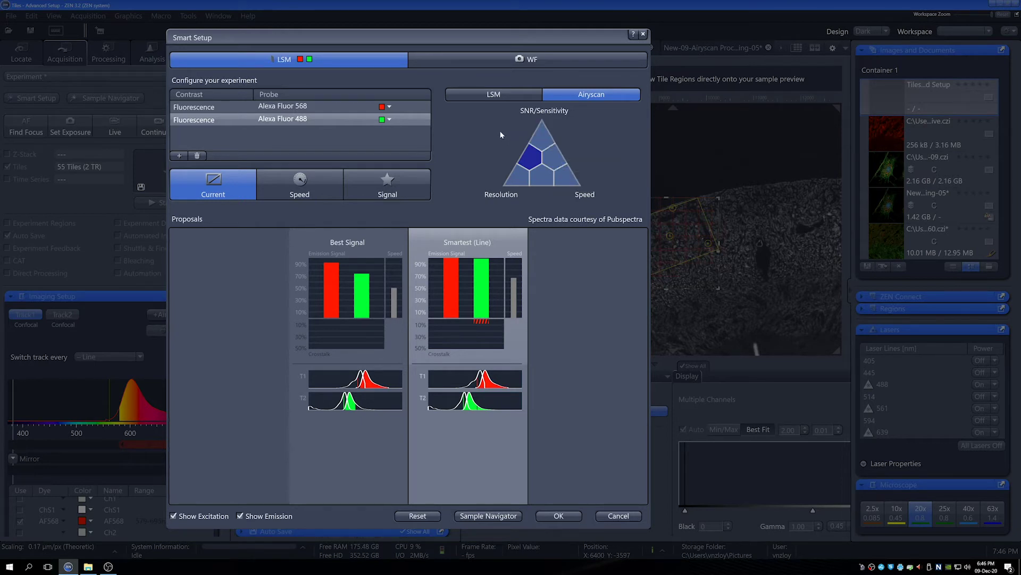
{"action": "left_click", "coordinate": [555, 158]}
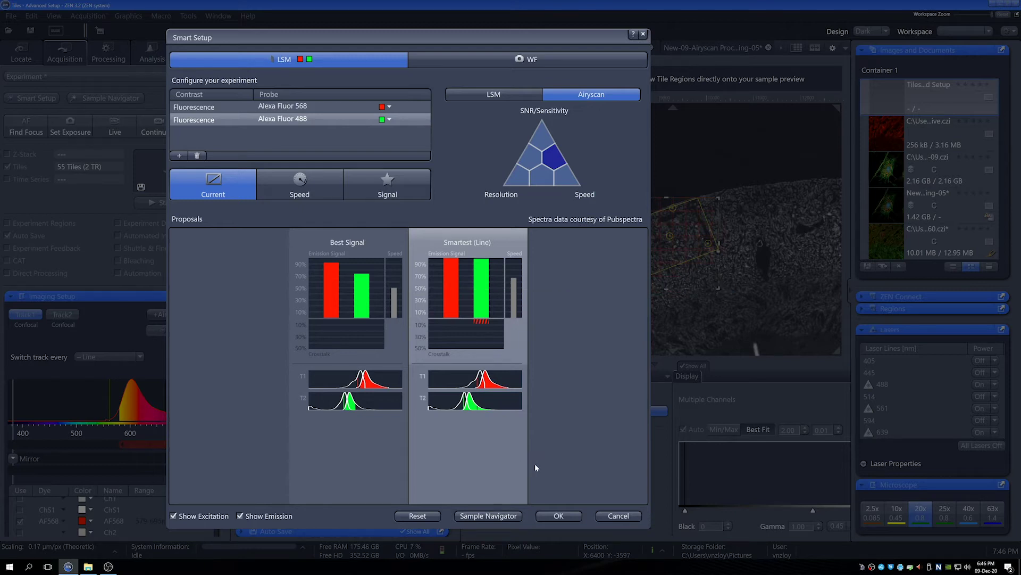
{"action": "left_click", "coordinate": [559, 515]}
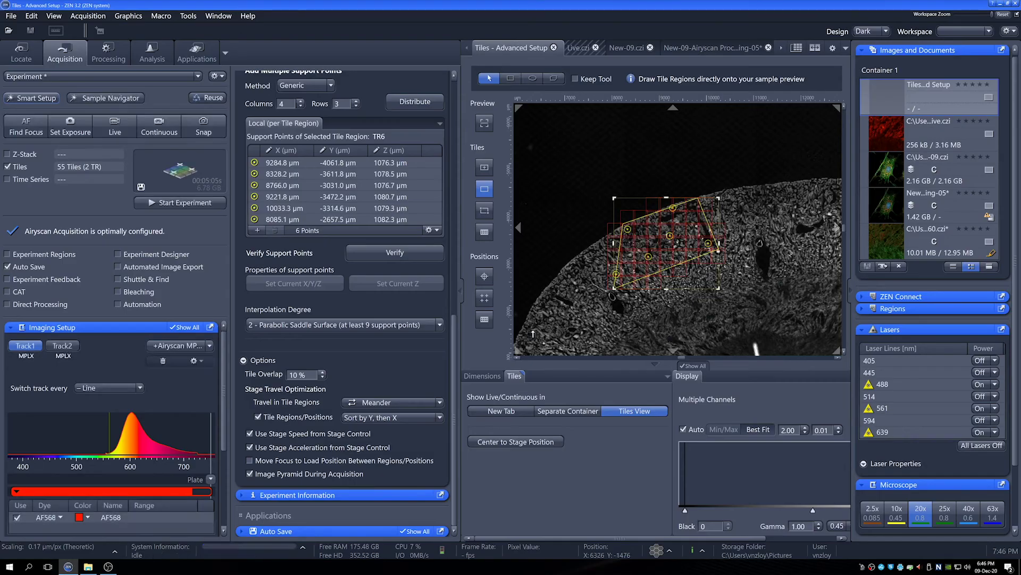
Set the scan Speed slider to its maximum of 0.20 fps, giving a 5.01 s frame time.
{"action": "scroll", "coordinate": [414, 273], "scroll_direction": "up", "scroll_amount": 1}
{"action": "scroll", "coordinate": [413, 269], "scroll_direction": "up", "scroll_amount": 1}
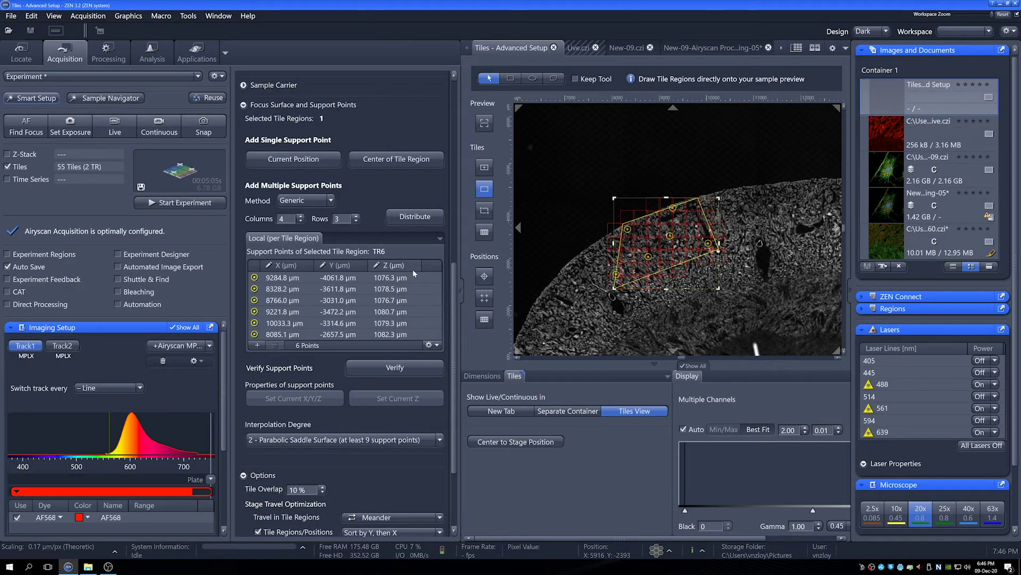
{"action": "scroll", "coordinate": [456, 277], "scroll_direction": "up", "scroll_amount": 1}
{"action": "scroll", "coordinate": [455, 276], "scroll_direction": "up", "scroll_amount": 3}
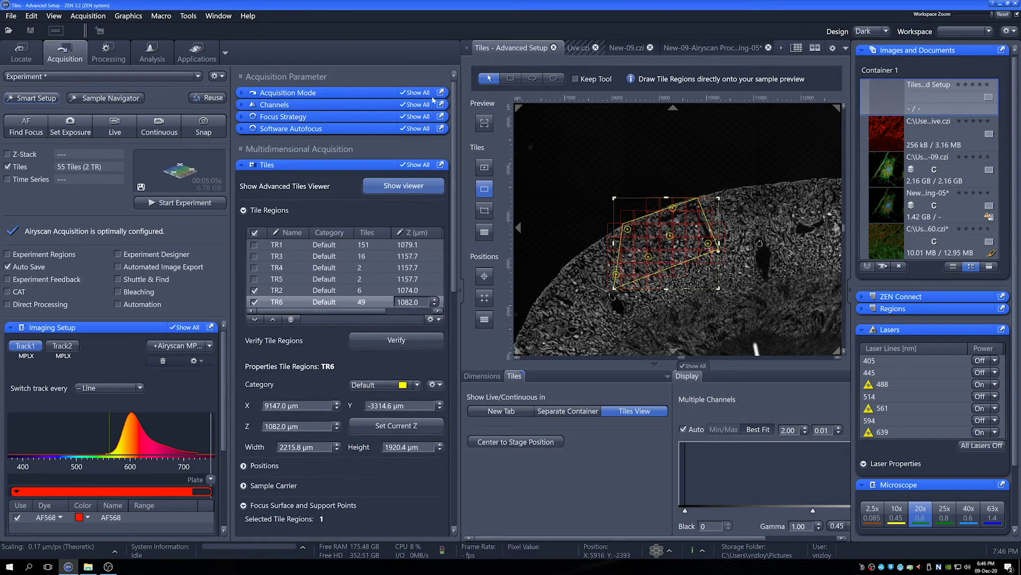
{"action": "left_click", "coordinate": [351, 93]}
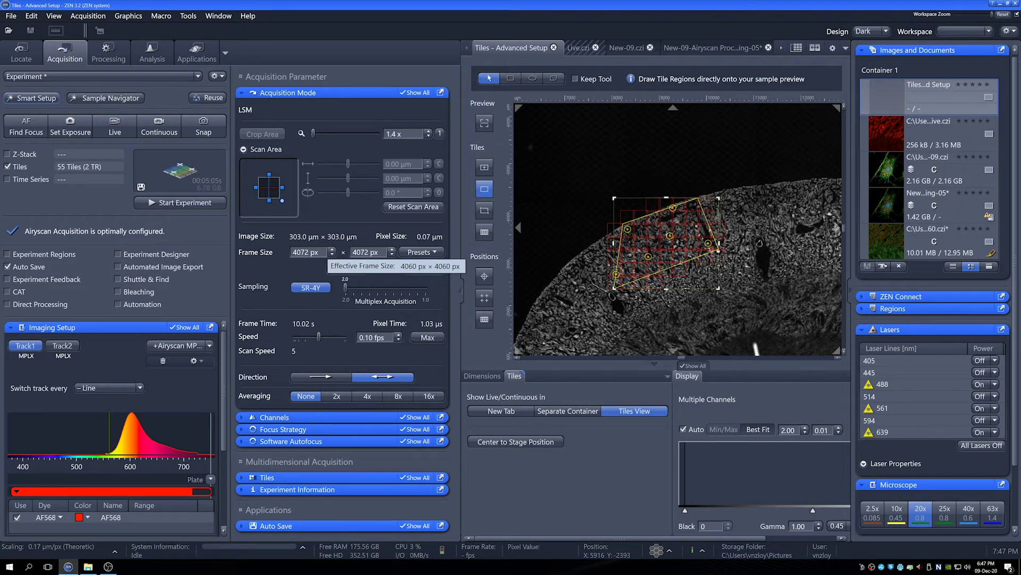
{"action": "left_click", "coordinate": [347, 337]}
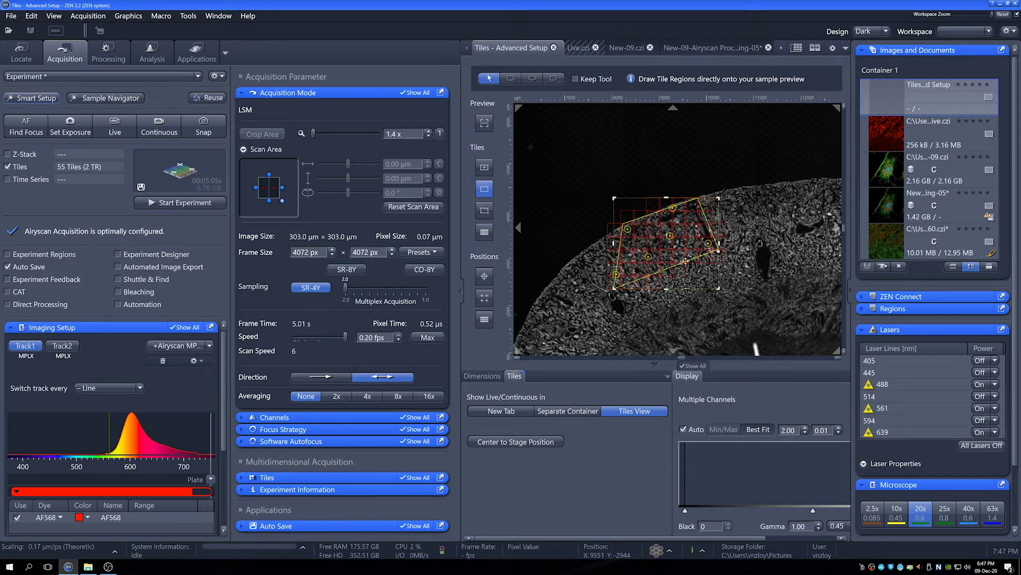
{"action": "scroll", "coordinate": [691, 299], "scroll_direction": "up", "scroll_amount": 3}
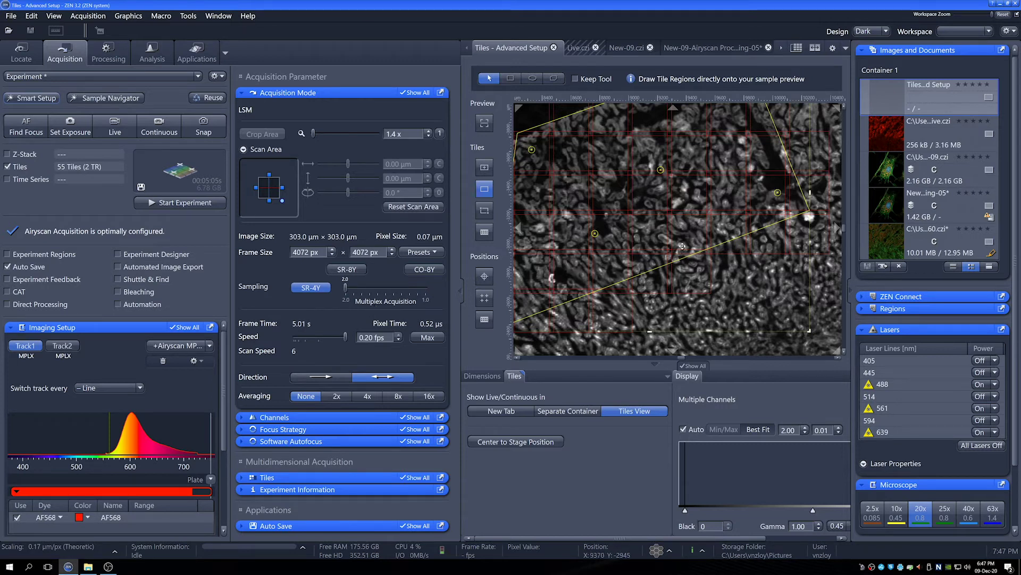
Centre the overview on the tile region and move the scan field onto a kidney tubule spot.
{"action": "scroll", "coordinate": [682, 246], "scroll_direction": "down", "scroll_amount": 5}
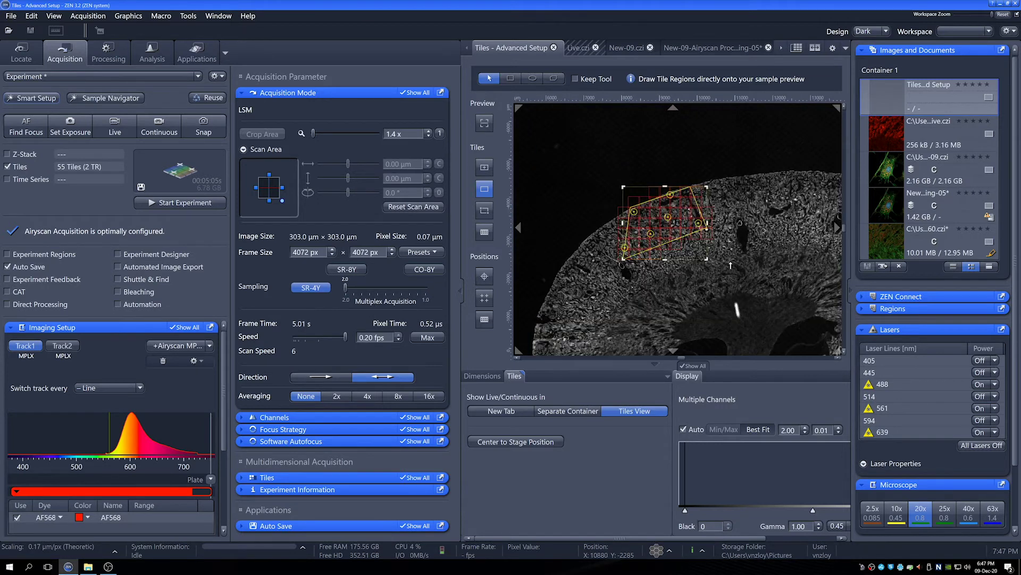
{"action": "left_click_drag", "start_coordinate": [624, 148], "coordinate": [640, 234]}
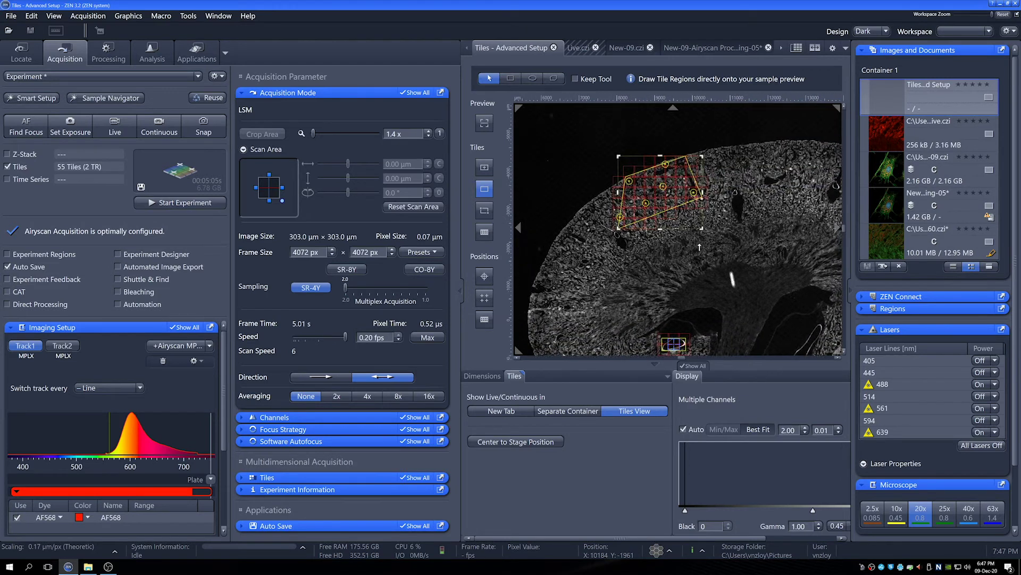
{"action": "scroll", "coordinate": [640, 234], "scroll_direction": "up", "scroll_amount": 5}
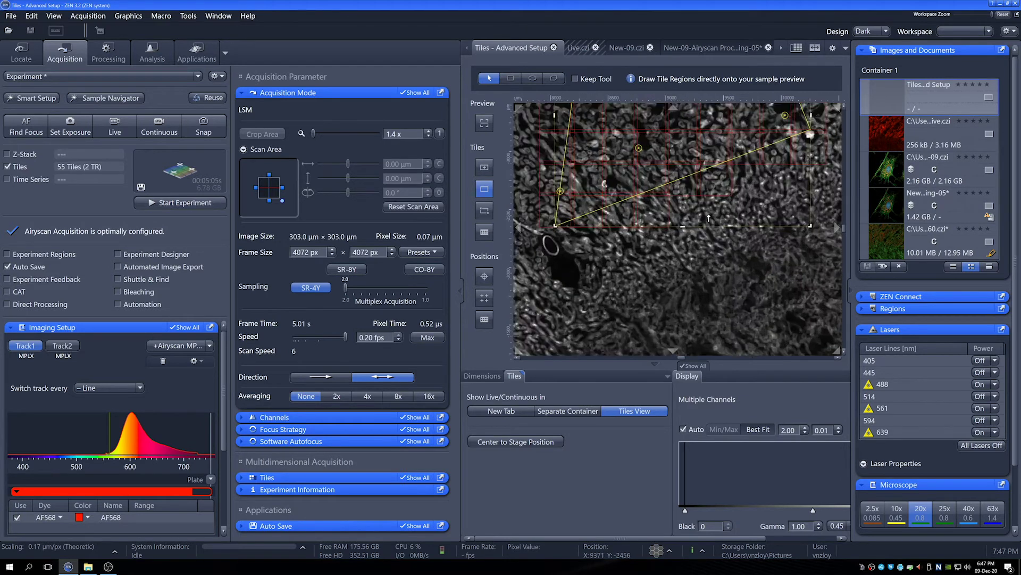
{"action": "double_click", "coordinate": [690, 205]}
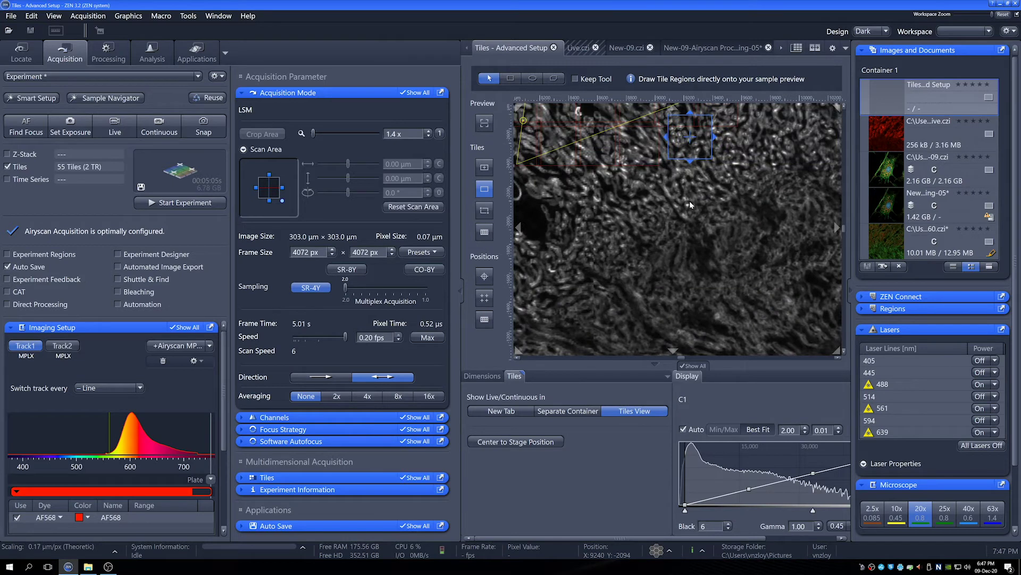
{"action": "double_click", "coordinate": [687, 165]}
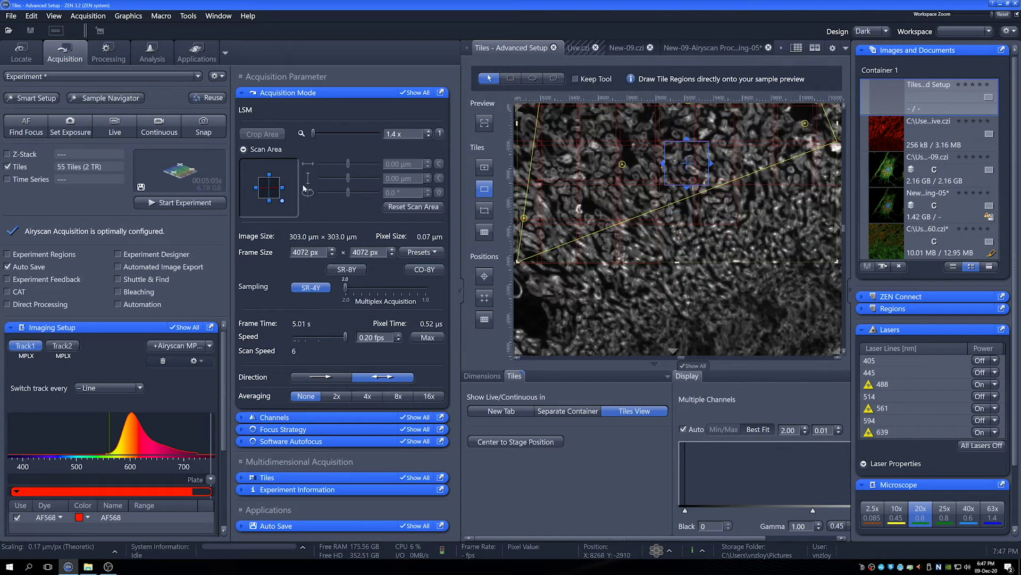
Check the red and green signal with a Live scan, then a Continuous scan auto-scaled with Min/Max.
{"action": "left_click", "coordinate": [114, 127]}
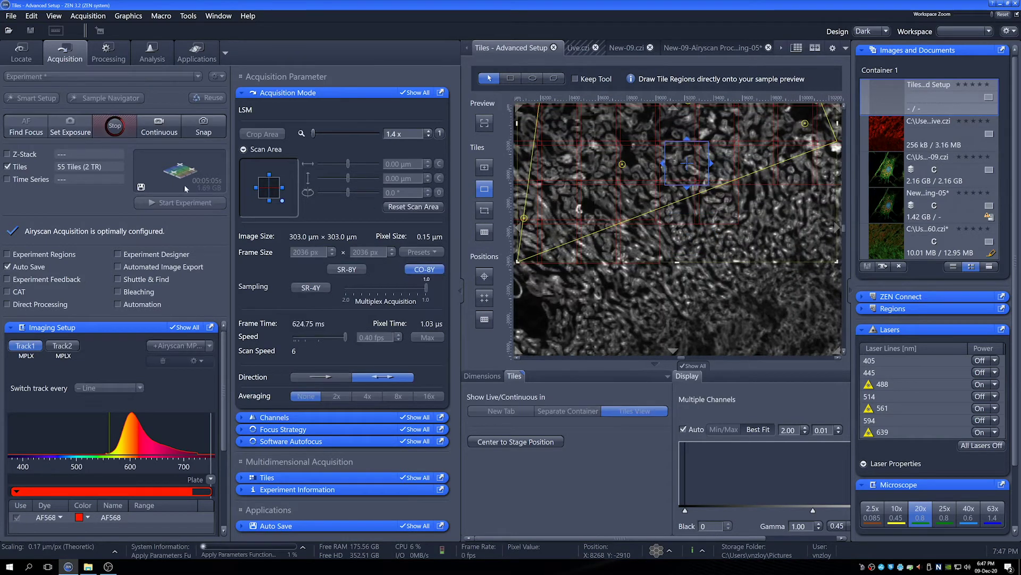
{"action": "scroll", "coordinate": [648, 235], "scroll_direction": "up", "scroll_amount": 3}
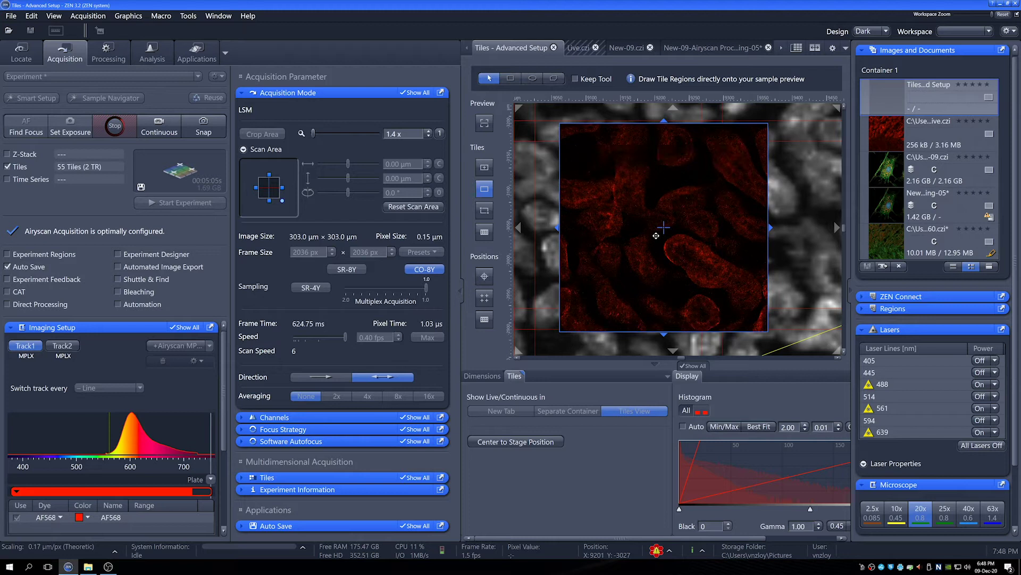
{"action": "left_click", "coordinate": [115, 126]}
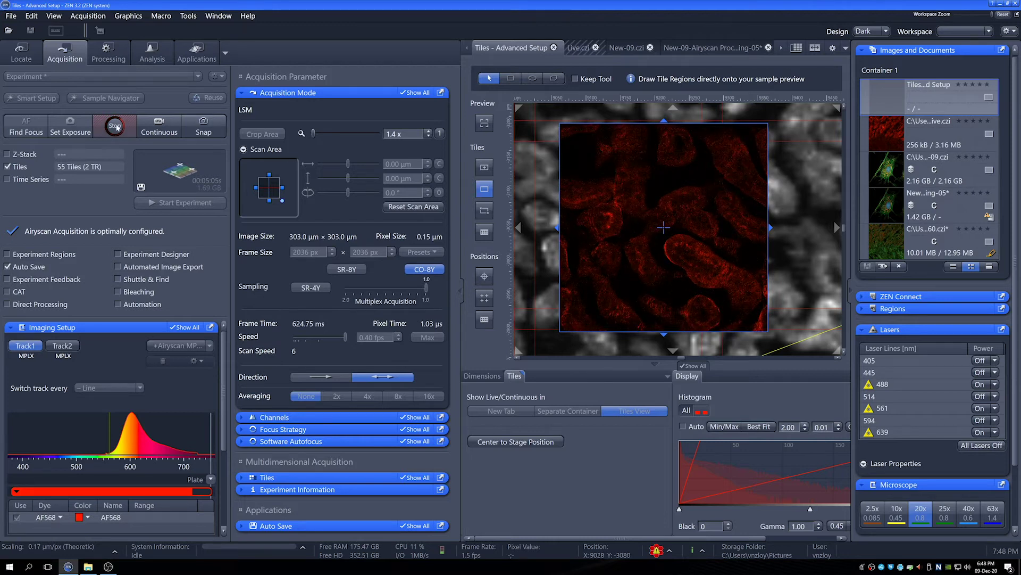
{"action": "left_click", "coordinate": [160, 130]}
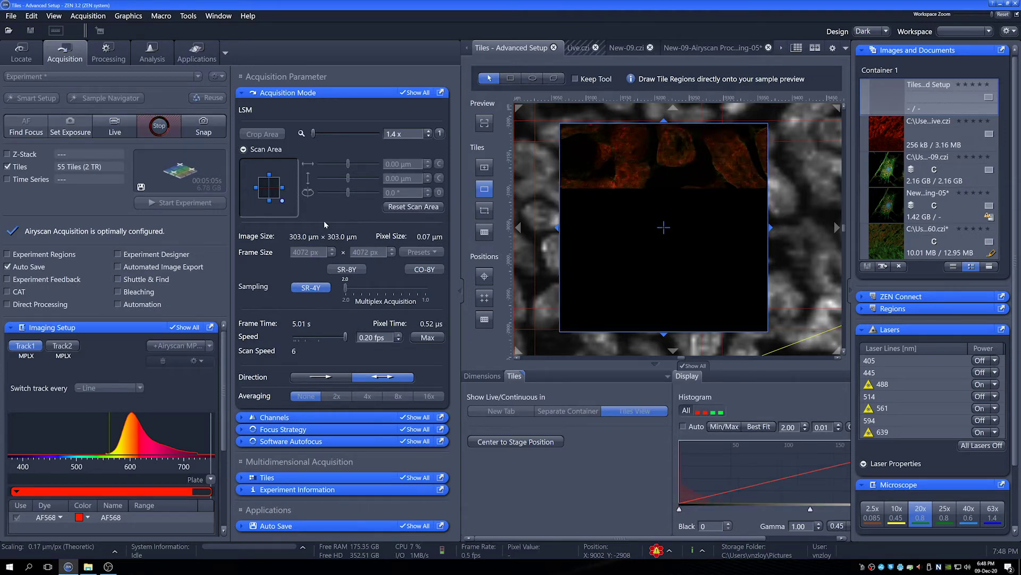
{"action": "left_click", "coordinate": [730, 427]}
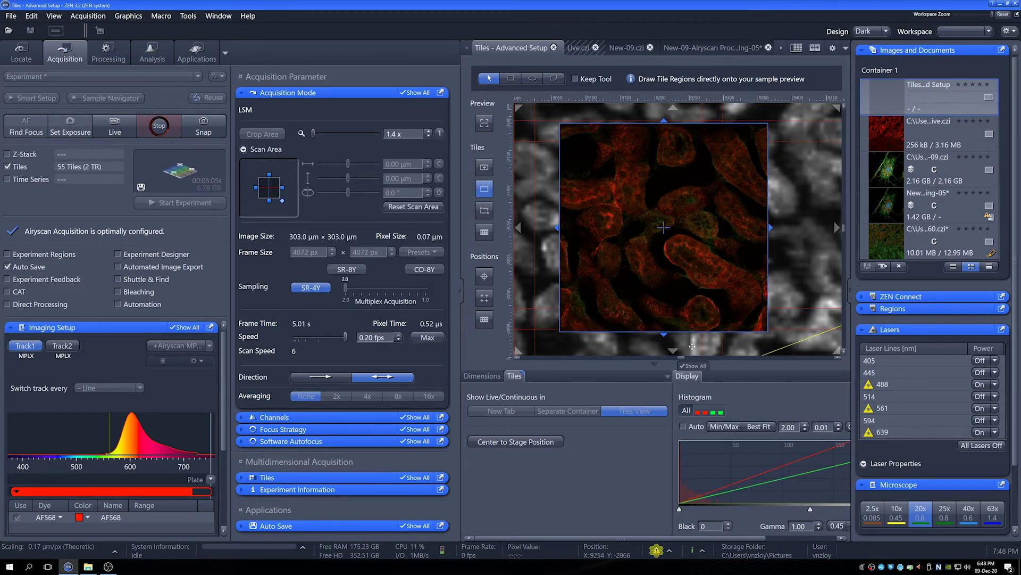
{"action": "left_click", "coordinate": [166, 130]}
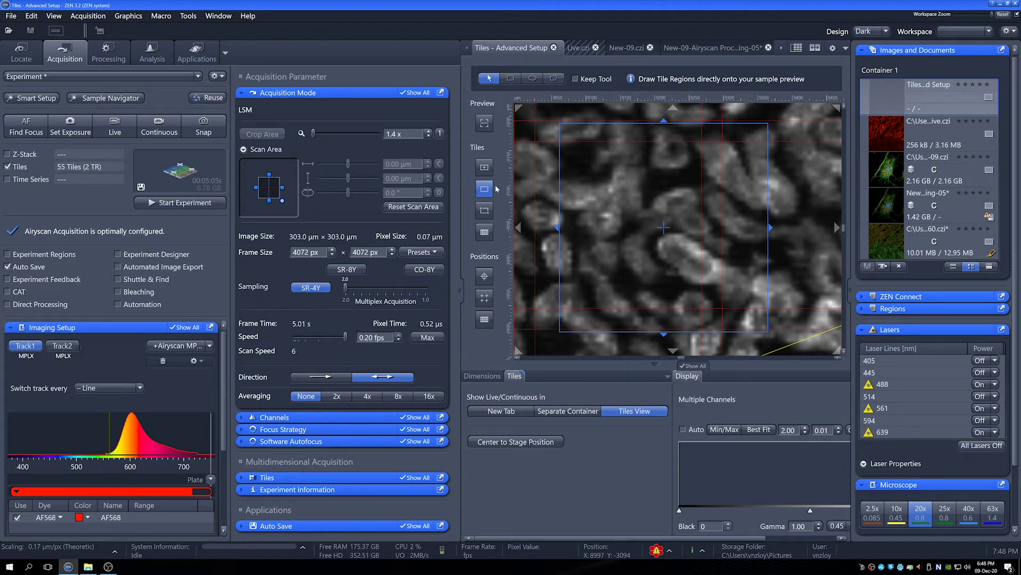
{"action": "left_click", "coordinate": [204, 126]}
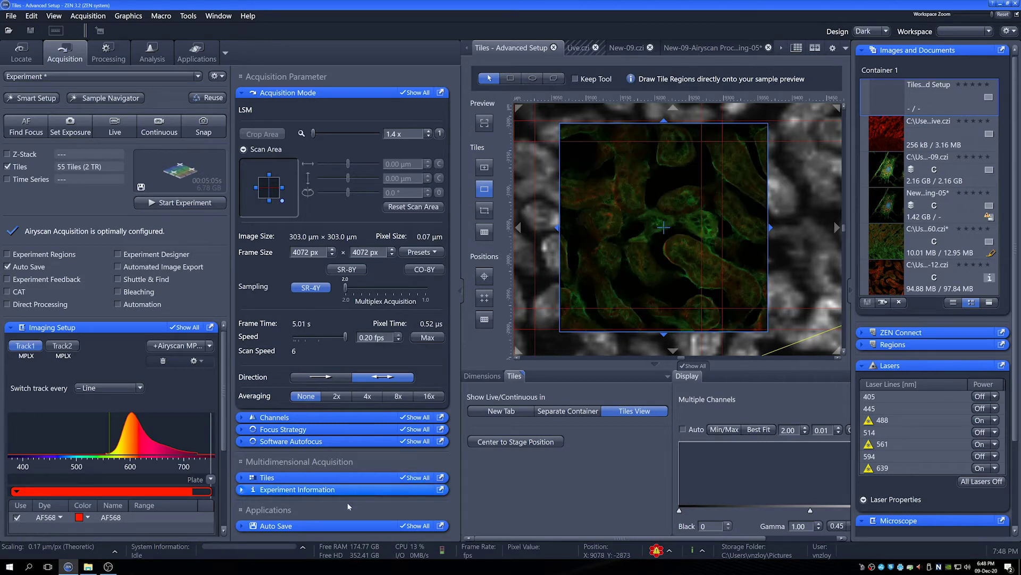
{"action": "scroll", "coordinate": [696, 244], "scroll_direction": "up", "scroll_amount": 1}
{"action": "scroll", "coordinate": [660, 242], "scroll_direction": "up", "scroll_amount": 1}
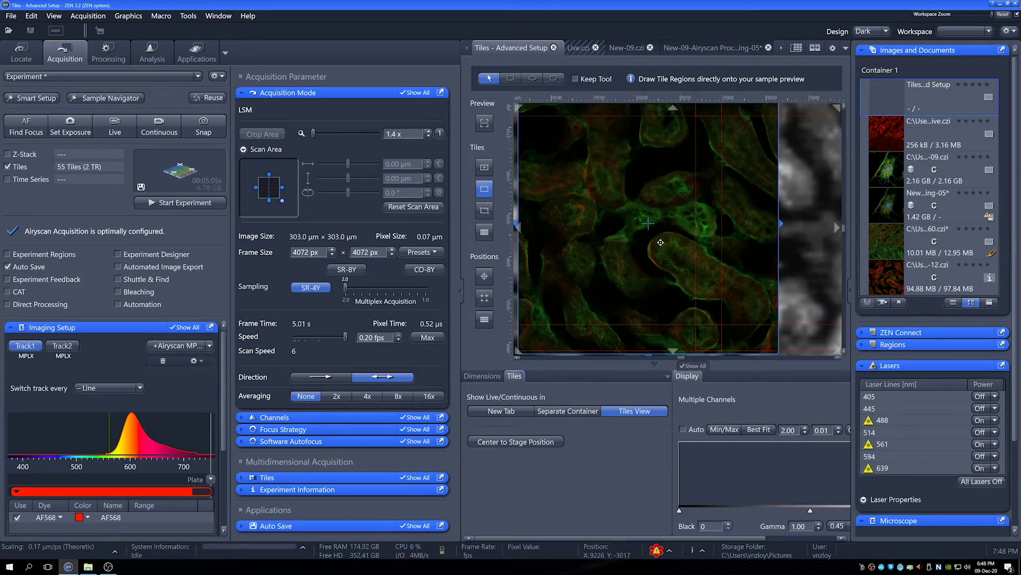
{"action": "scroll", "coordinate": [660, 242], "scroll_direction": "down", "scroll_amount": 2}
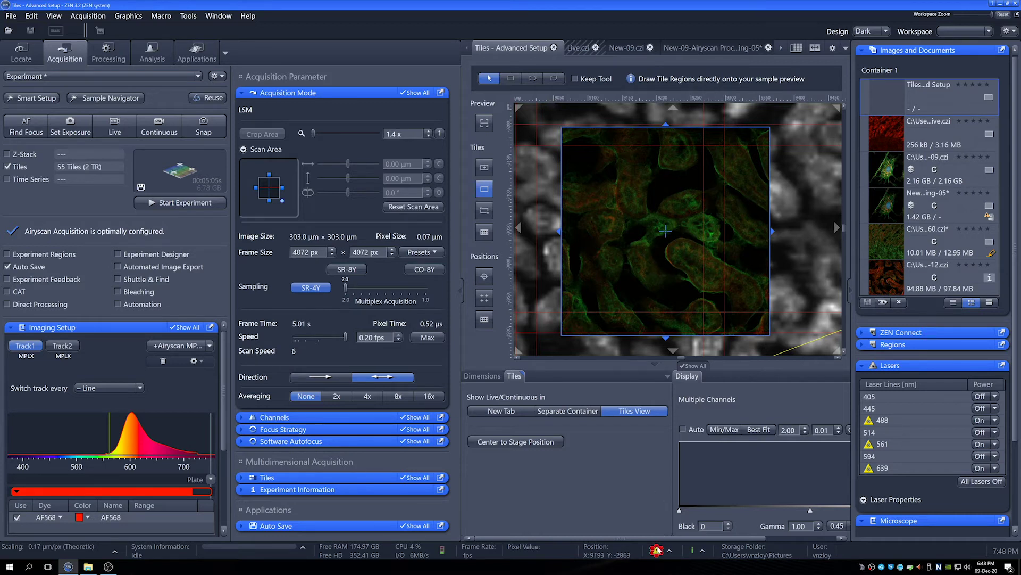
Open Airyscan Detector Adjustment, showing manual mode with fiber positions 46.5 % and 49.2 %, and move it aside.
{"action": "mouse_move", "coordinate": [657, 549]}
{"action": "left_click", "coordinate": [669, 553]}
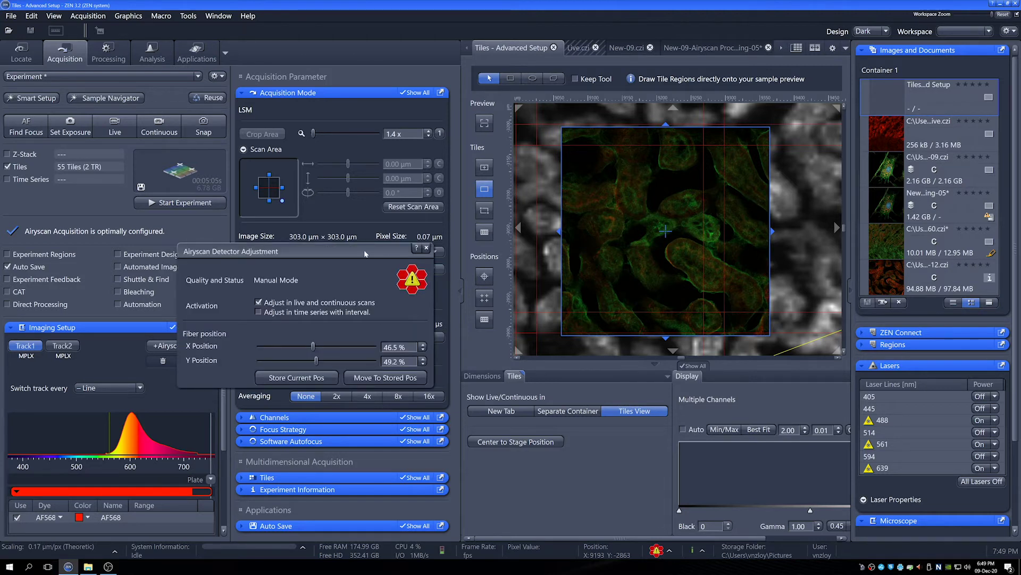
{"action": "left_click_drag", "start_coordinate": [365, 253], "coordinate": [399, 377]}
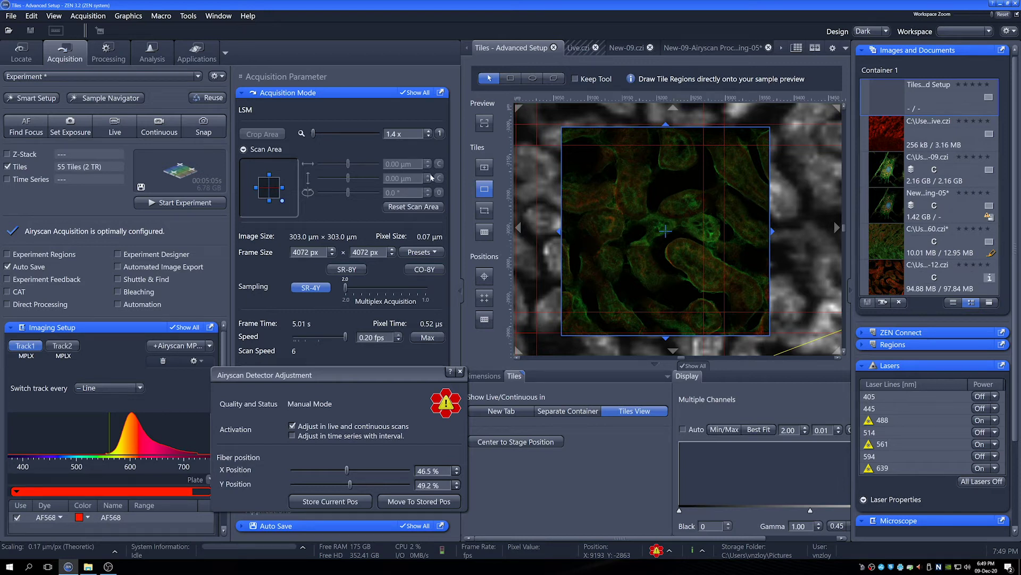
{"action": "mouse_move", "coordinate": [659, 553]}
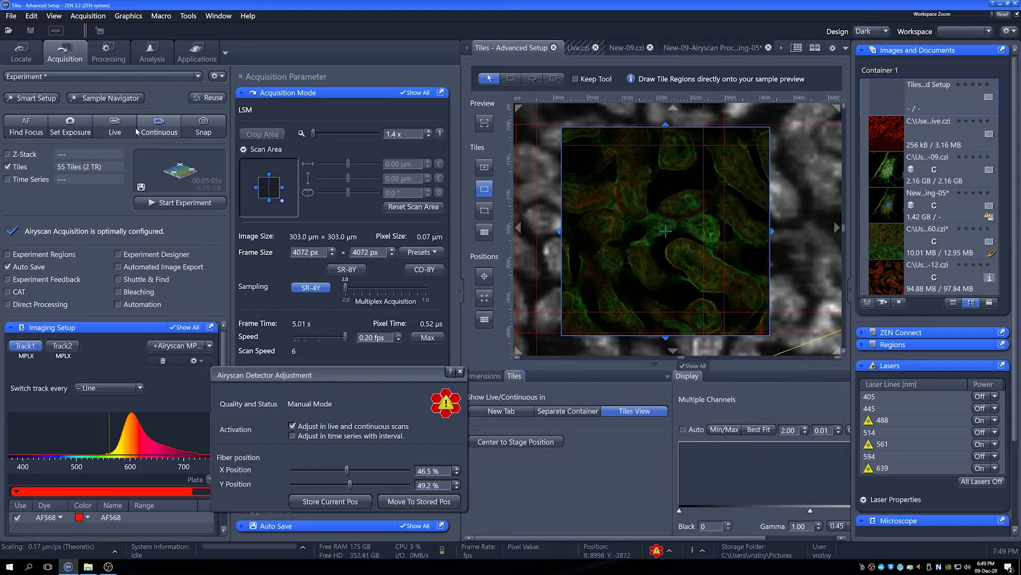
Align the Airyscan detector to OK with a Live scan, switch to Continuous scanning, and reopen the adjustment dialog.
{"action": "left_click", "coordinate": [116, 132]}
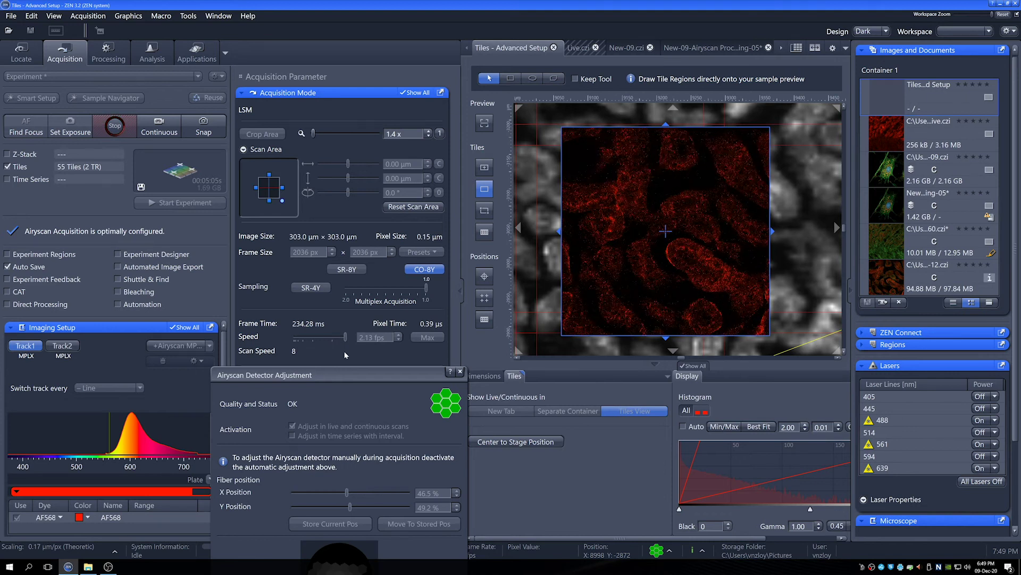
{"action": "left_click_drag", "start_coordinate": [346, 375], "coordinate": [346, 325]}
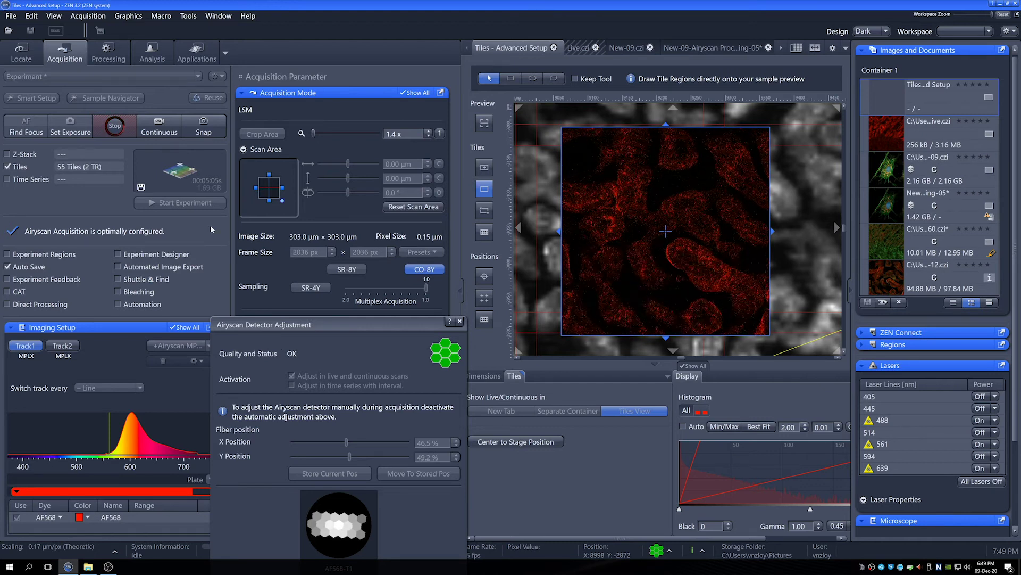
{"action": "left_click", "coordinate": [196, 130]}
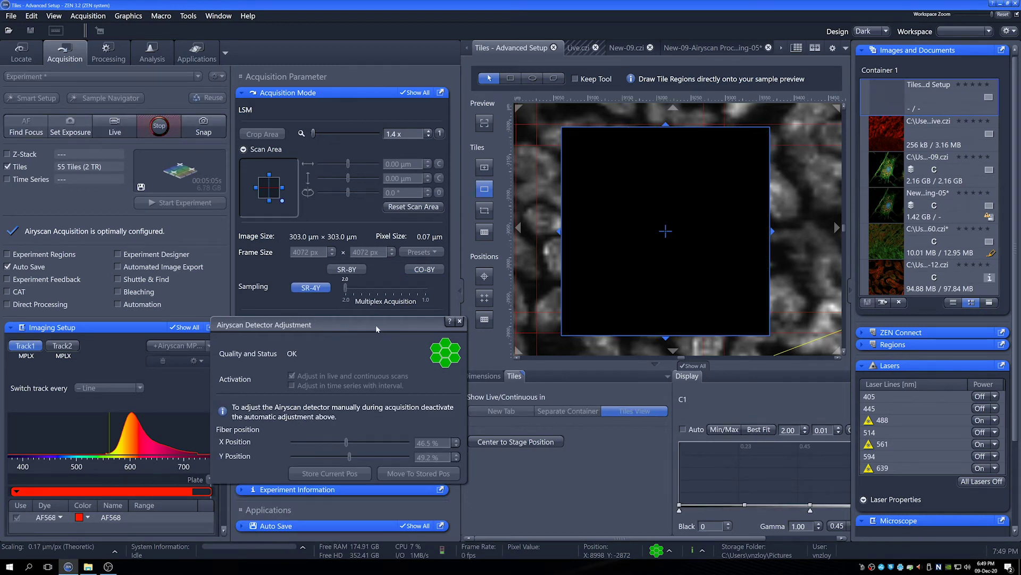
{"action": "left_click_drag", "start_coordinate": [375, 324], "coordinate": [375, 298]}
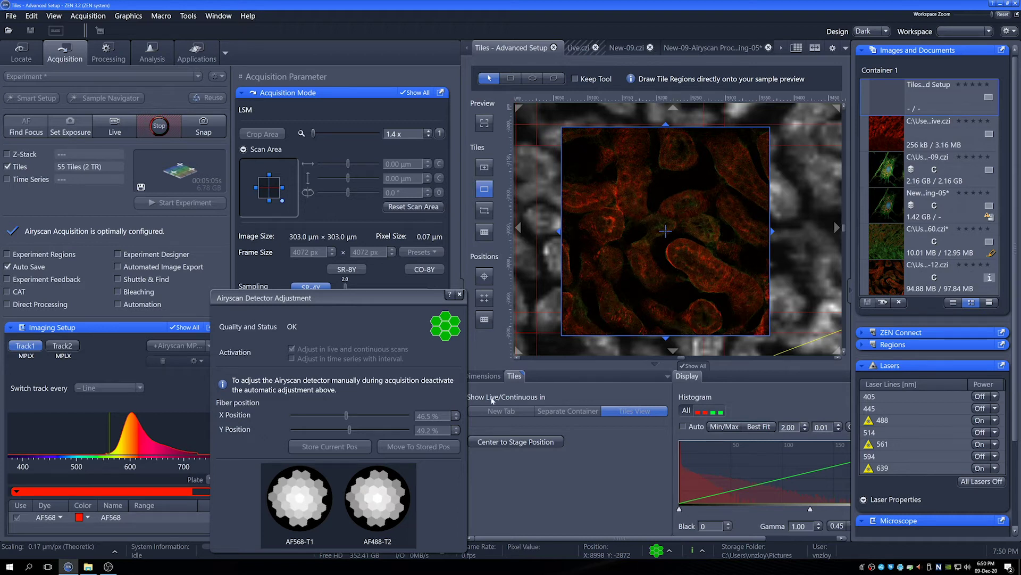
{"action": "left_click", "coordinate": [459, 294]}
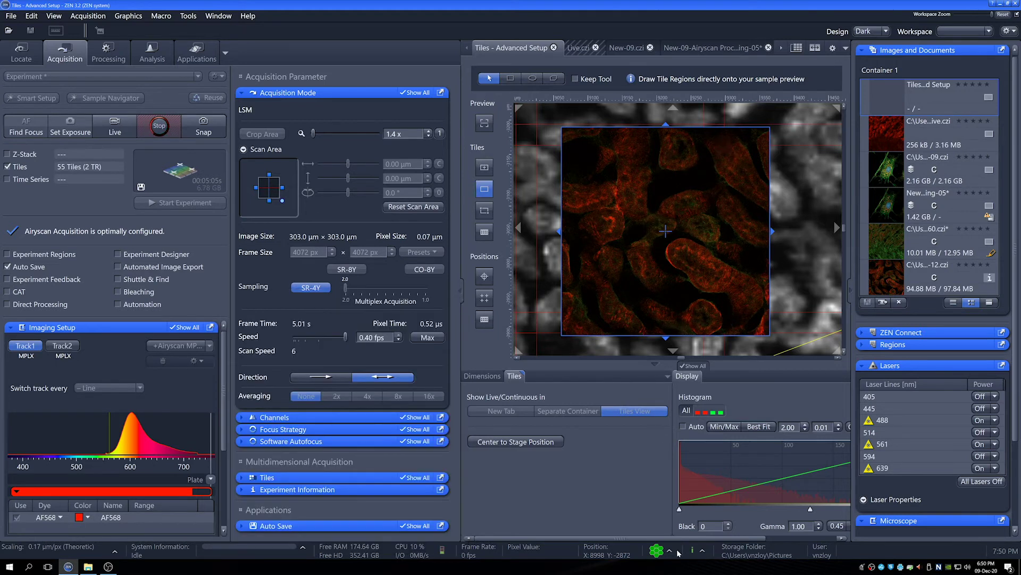
{"action": "left_click", "coordinate": [658, 550]}
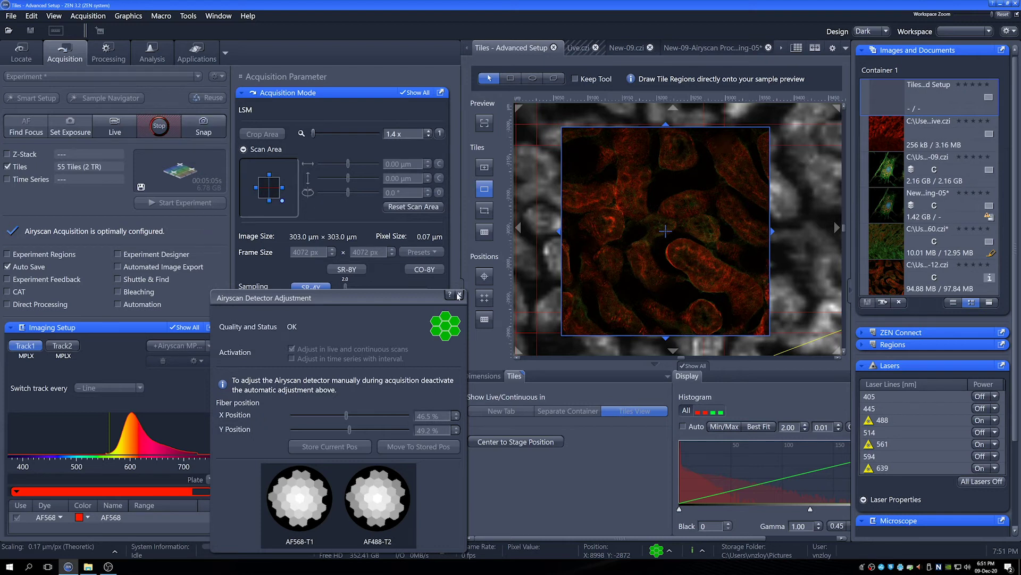
Stop the continuous scan, Snap one two-colour image of the kidney tissue, and close Detector Adjustment.
{"action": "left_click", "coordinate": [152, 130]}
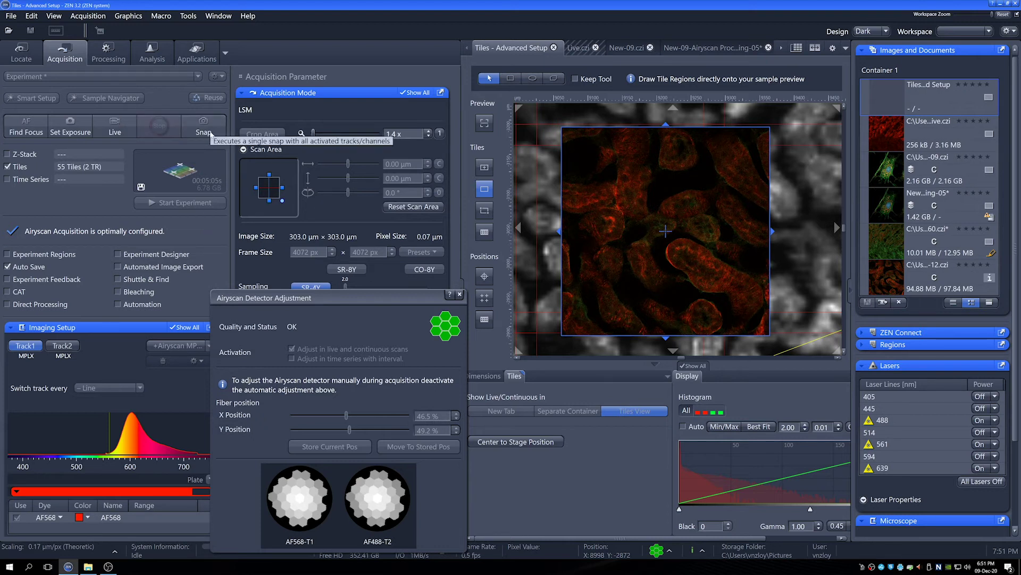
{"action": "left_click", "coordinate": [204, 129]}
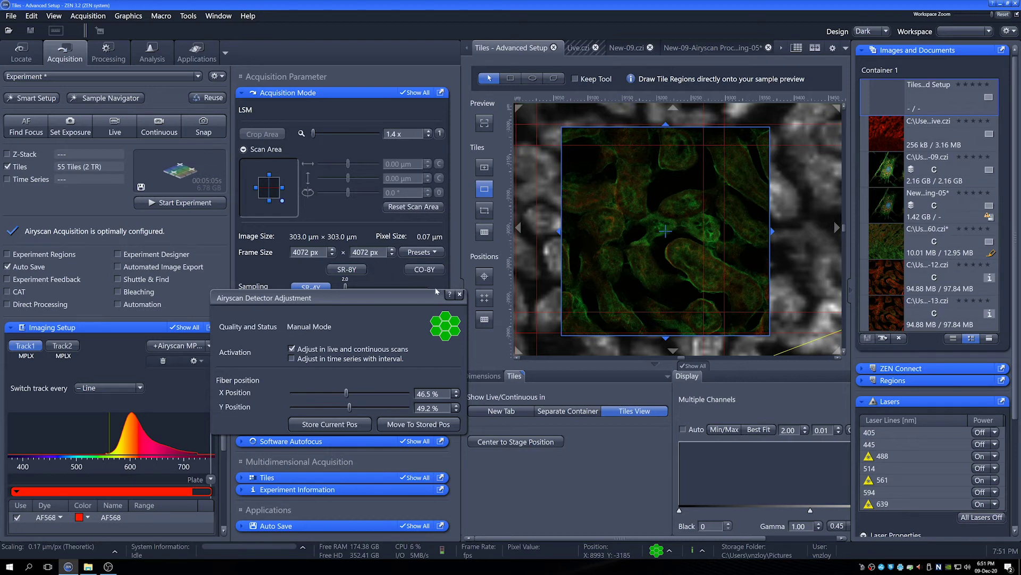
{"action": "left_click_drag", "start_coordinate": [413, 302], "coordinate": [434, 271]}
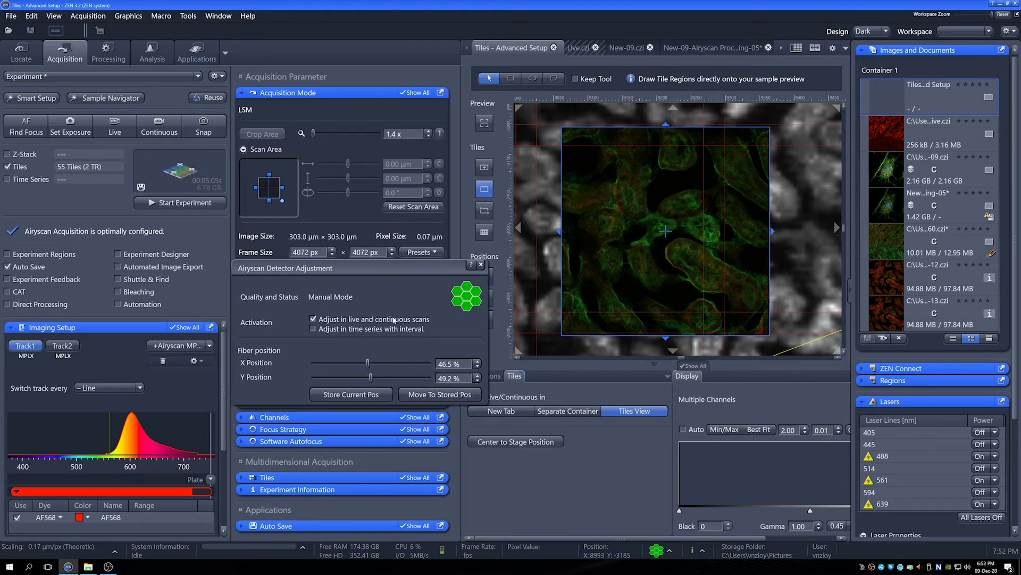
{"action": "left_click", "coordinate": [481, 265]}
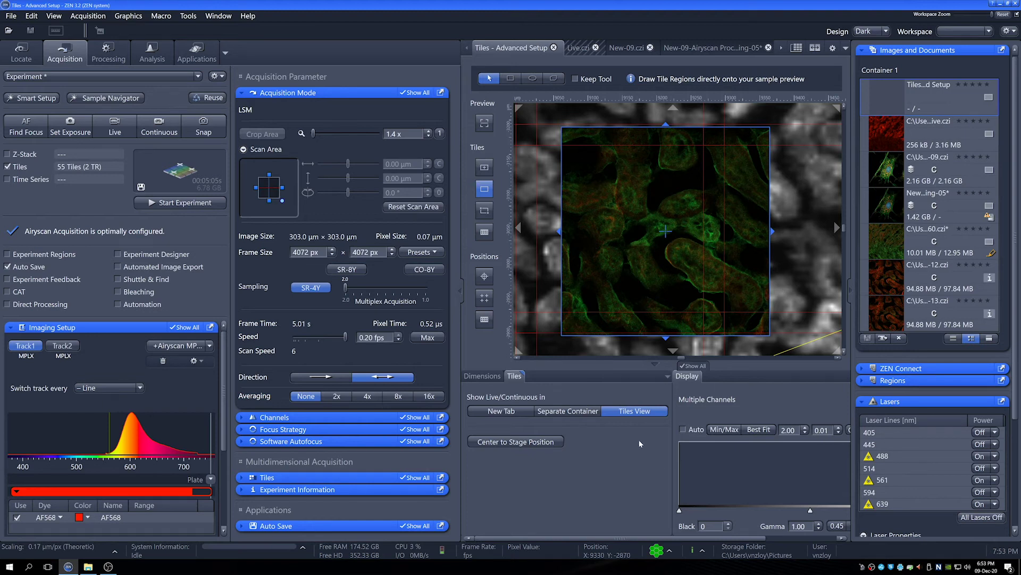
{"action": "scroll", "coordinate": [638, 277], "scroll_direction": "down", "scroll_amount": 4}
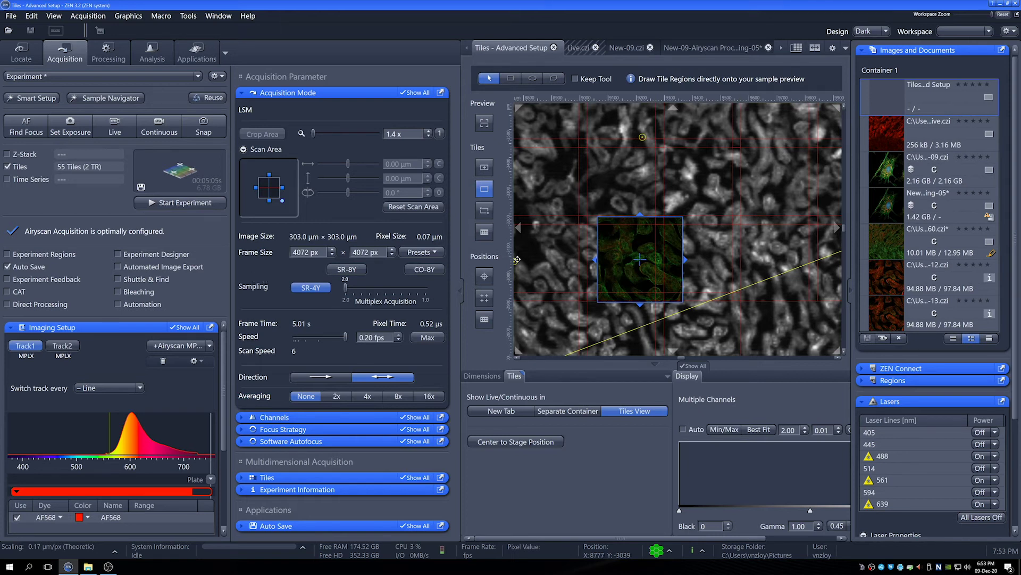
{"action": "scroll", "coordinate": [554, 245], "scroll_direction": "down", "scroll_amount": 3}
{"action": "scroll", "coordinate": [610, 253], "scroll_direction": "down", "scroll_amount": 3}
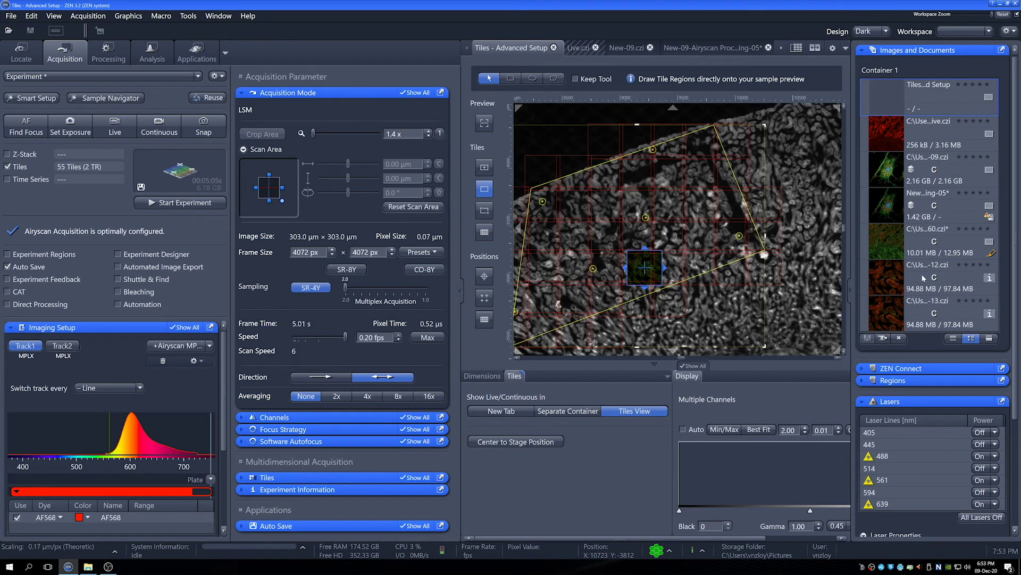
Open New-12 and New-13.czi, apply Best Fit display contrast, and show the Airyscan view settings.
{"action": "double_click", "coordinate": [924, 278]}
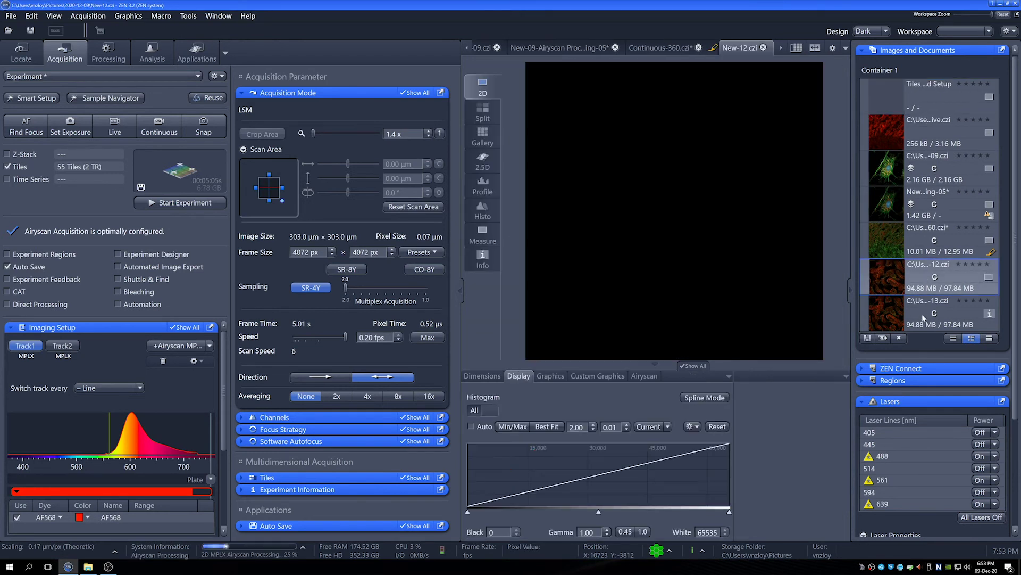
{"action": "double_click", "coordinate": [923, 318]}
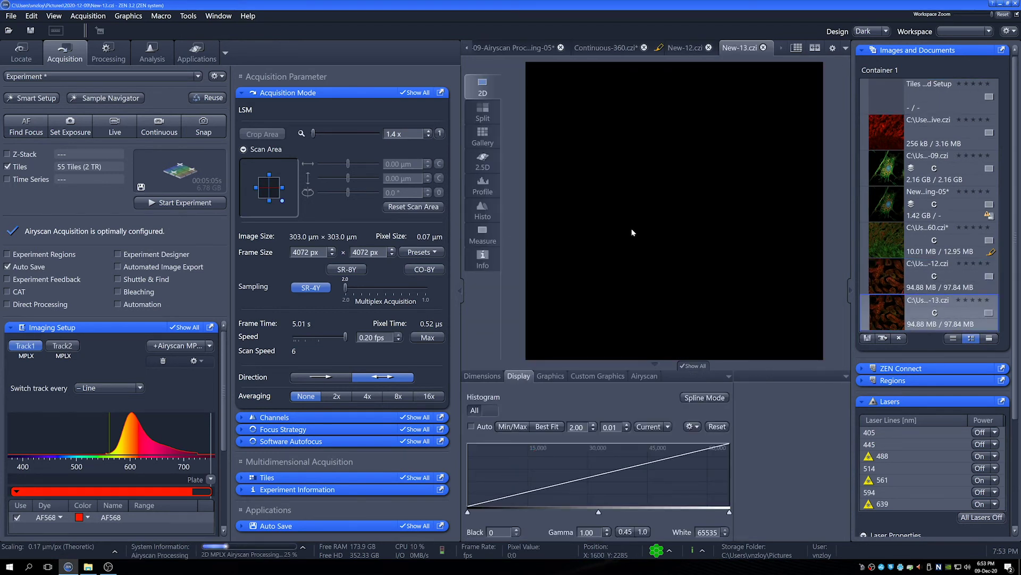
{"action": "left_click", "coordinate": [539, 427]}
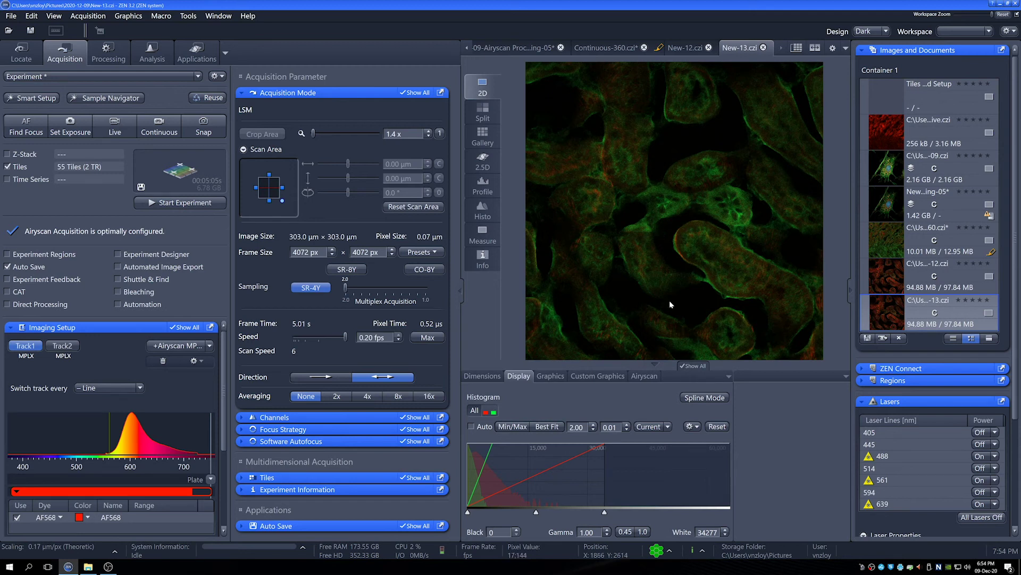
{"action": "left_click", "coordinate": [653, 376]}
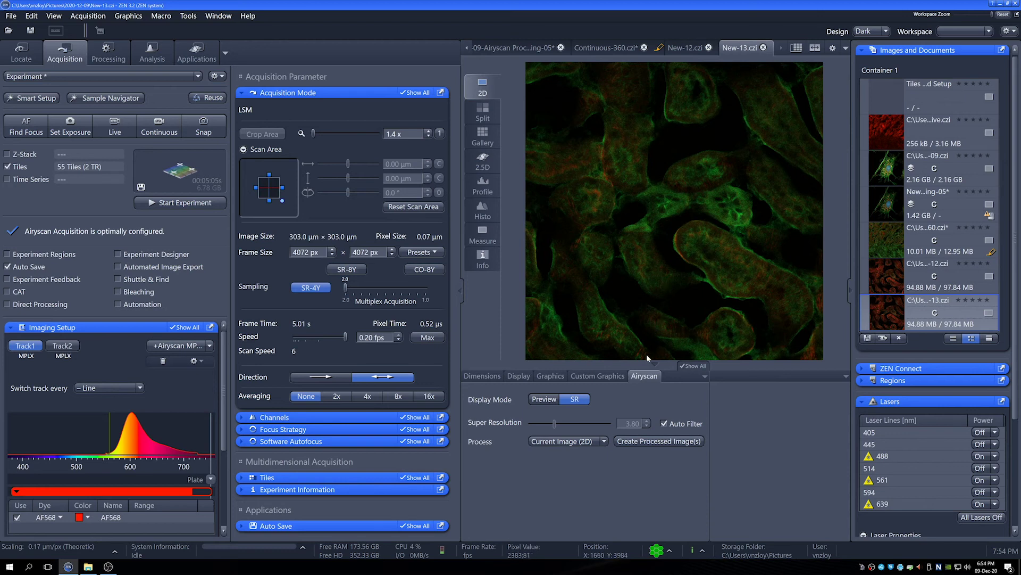
Try manual Super Resolution strengths of 4.5, 5.2 and 2.0, then restore Auto Filter at 3.80.
{"action": "left_click", "coordinate": [663, 424]}
{"action": "left_click_drag", "start_coordinate": [554, 424], "coordinate": [563, 427]}
{"action": "left_click_drag", "start_coordinate": [562, 423], "coordinate": [582, 426]}
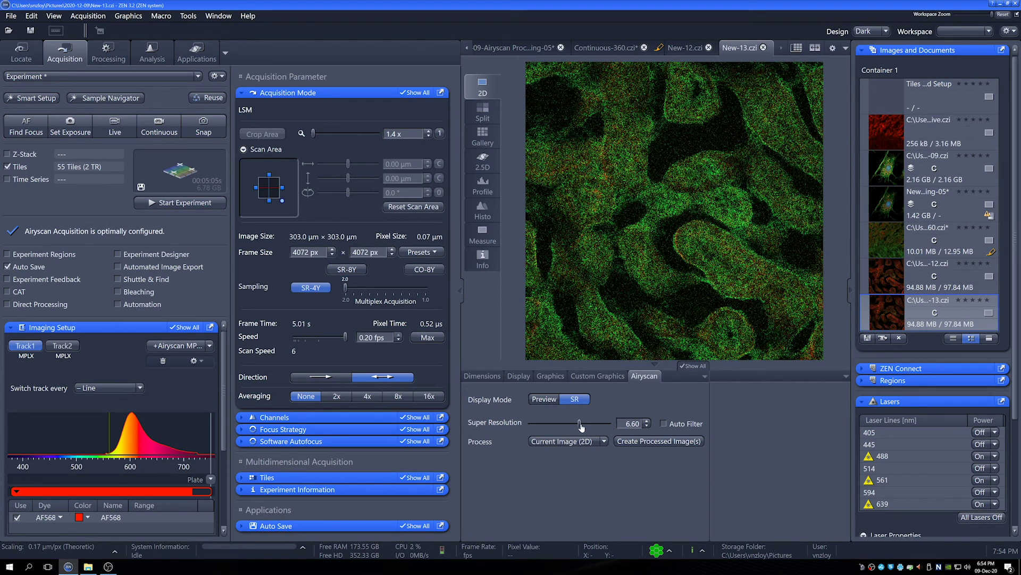
{"action": "left_click_drag", "start_coordinate": [581, 425], "coordinate": [540, 427]}
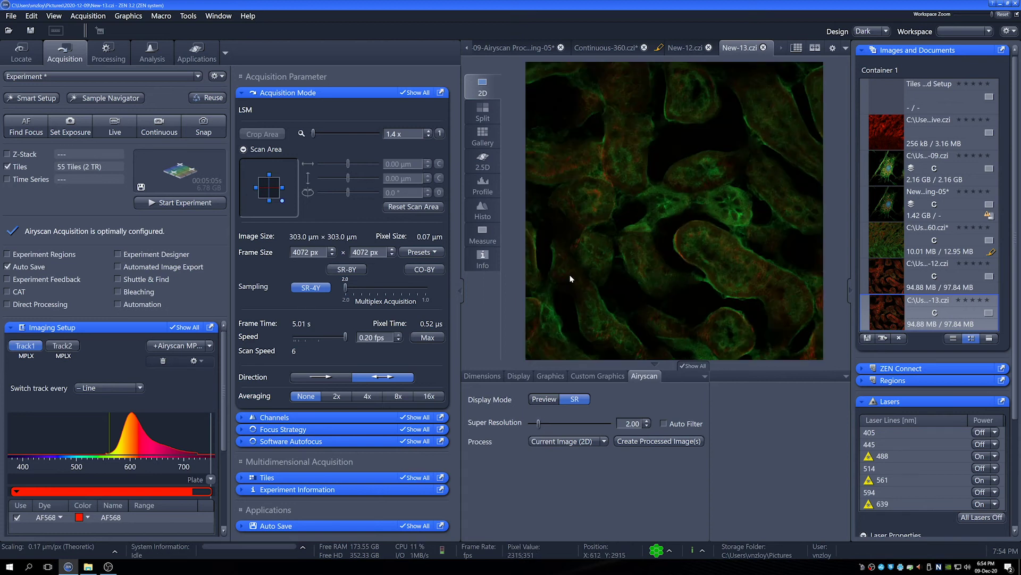
{"action": "left_click", "coordinate": [665, 424]}
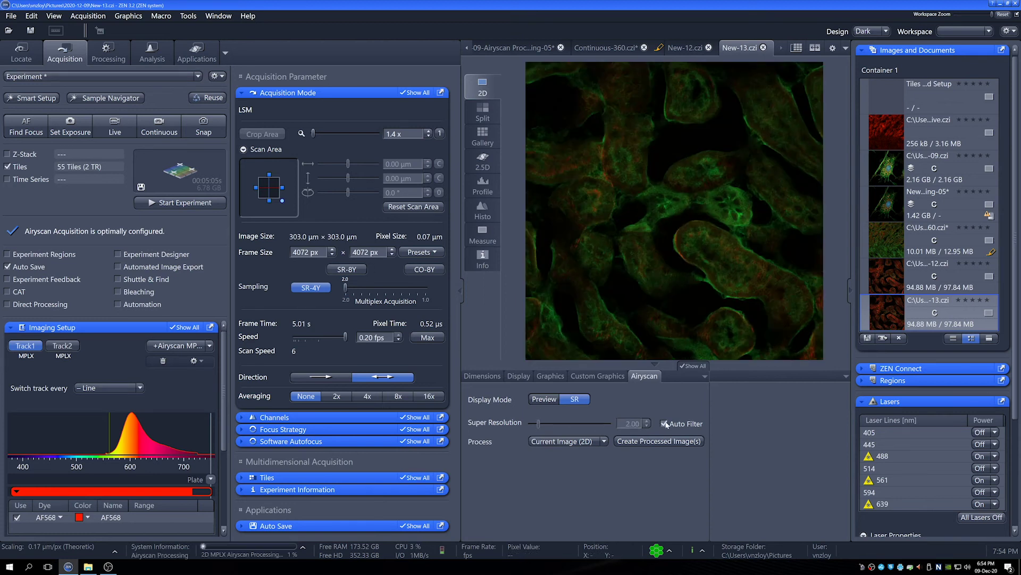
{"action": "left_click", "coordinate": [663, 424]}
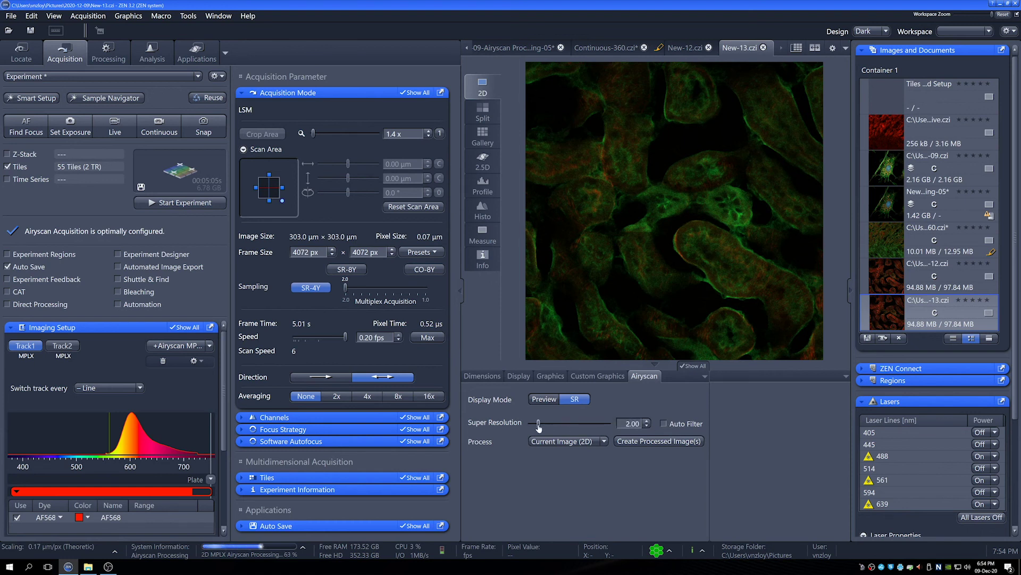
{"action": "left_click_drag", "start_coordinate": [539, 424], "coordinate": [555, 428]}
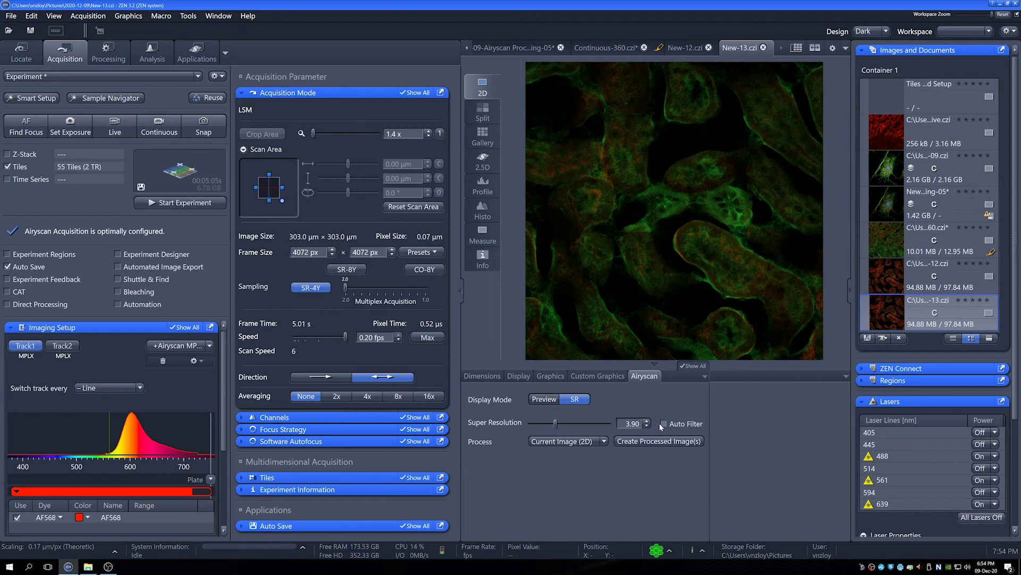
{"action": "left_click", "coordinate": [661, 424]}
Choose Airyscan Processing from recently used Processing methods and keep filter Strength at Standard.
{"action": "left_click", "coordinate": [115, 59]}
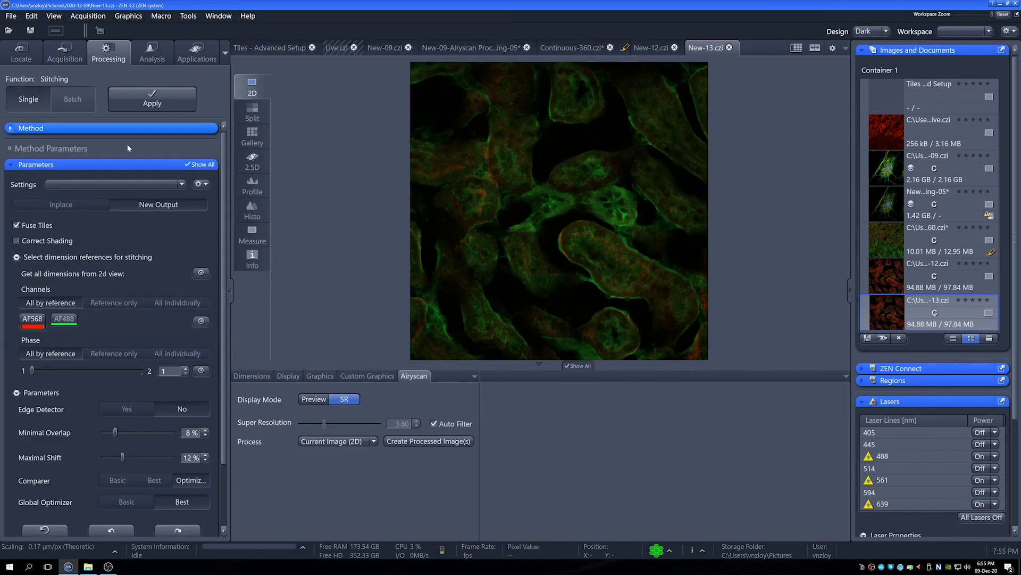
{"action": "left_click", "coordinate": [80, 127]}
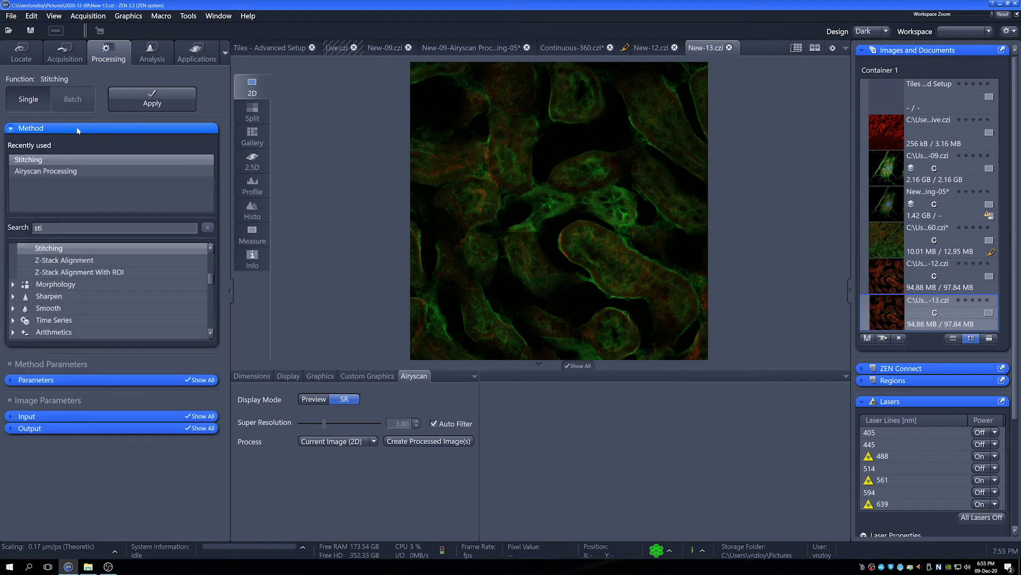
{"action": "left_click", "coordinate": [70, 171]}
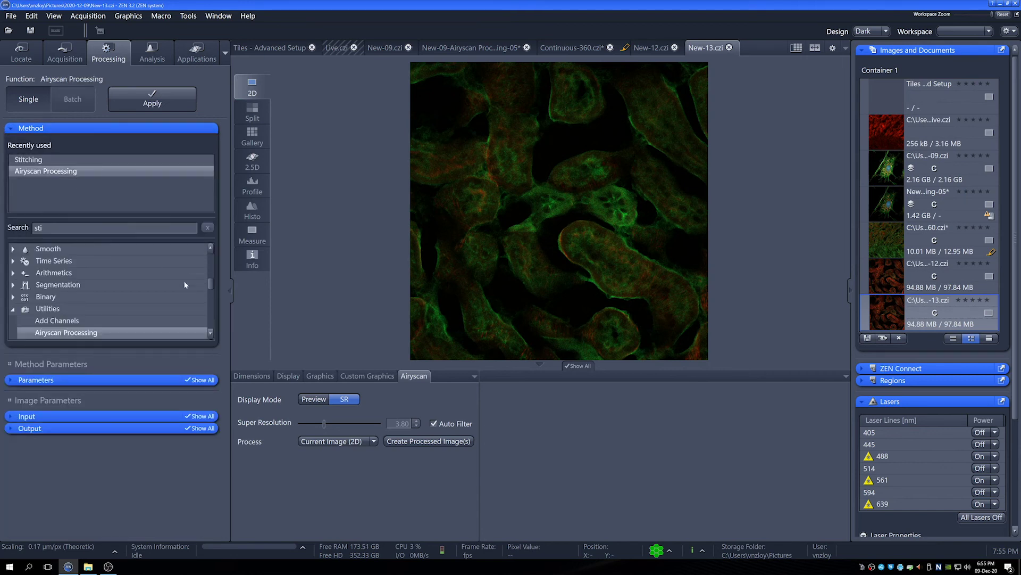
{"action": "left_click", "coordinate": [85, 379]}
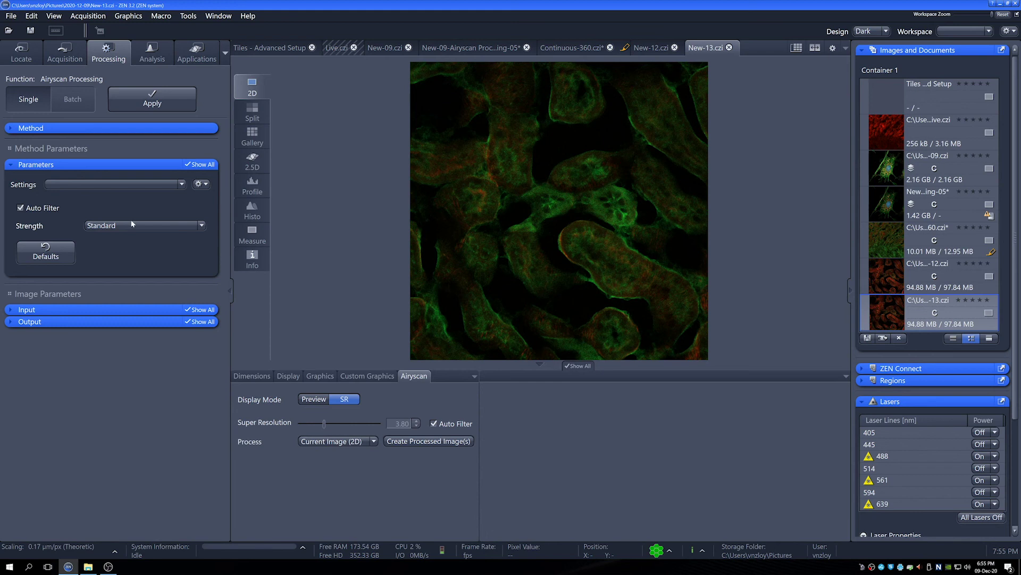
{"action": "left_click", "coordinate": [144, 225]}
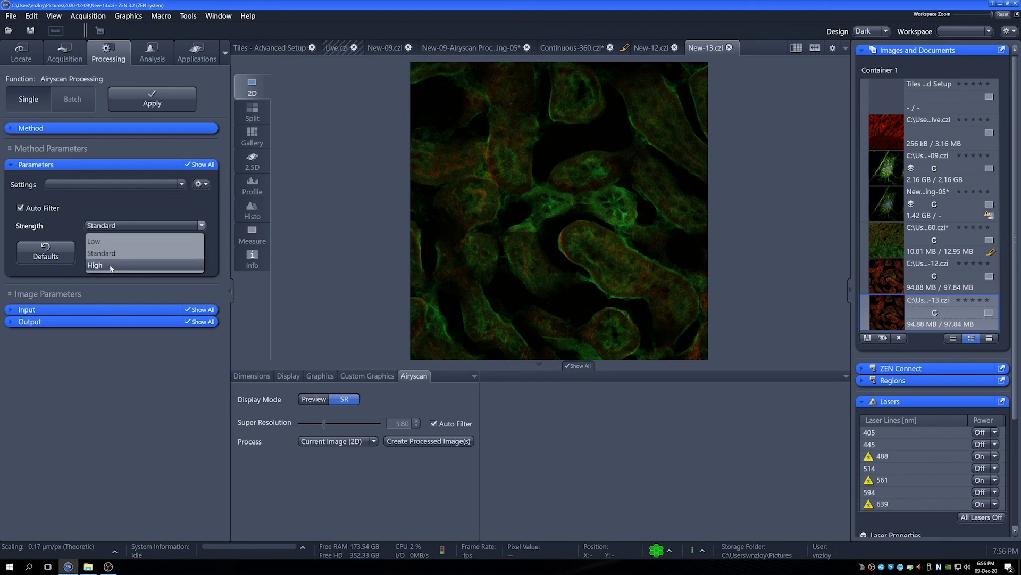
{"action": "left_click", "coordinate": [110, 212]}
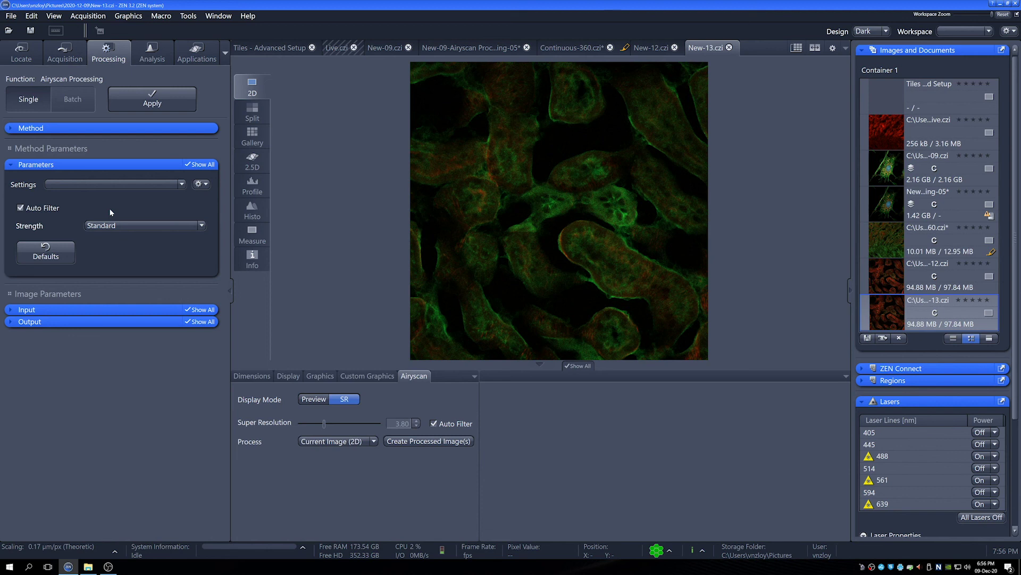
Turn off Auto Filter, enable Adjust per Channel, and set AF488-T2 to 4.3 and AF568-T1 to 3.3.
{"action": "left_click", "coordinate": [22, 208]}
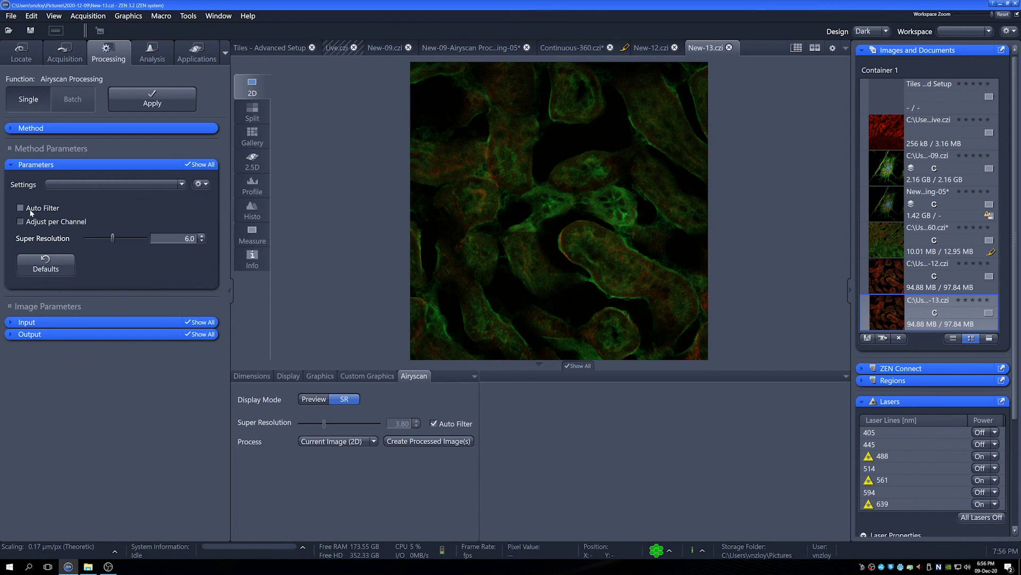
{"action": "left_click", "coordinate": [39, 222]}
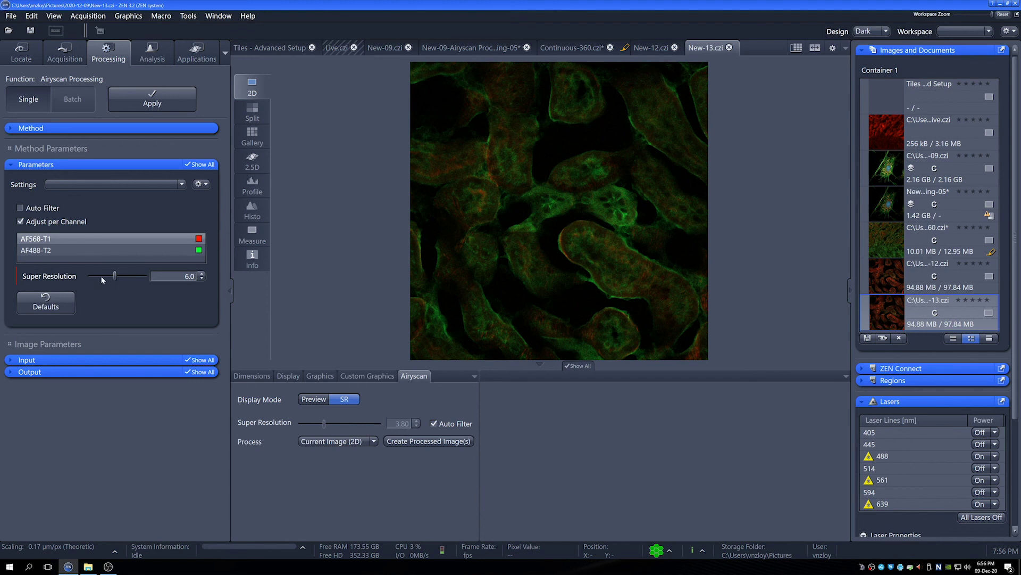
{"action": "left_click", "coordinate": [119, 250]}
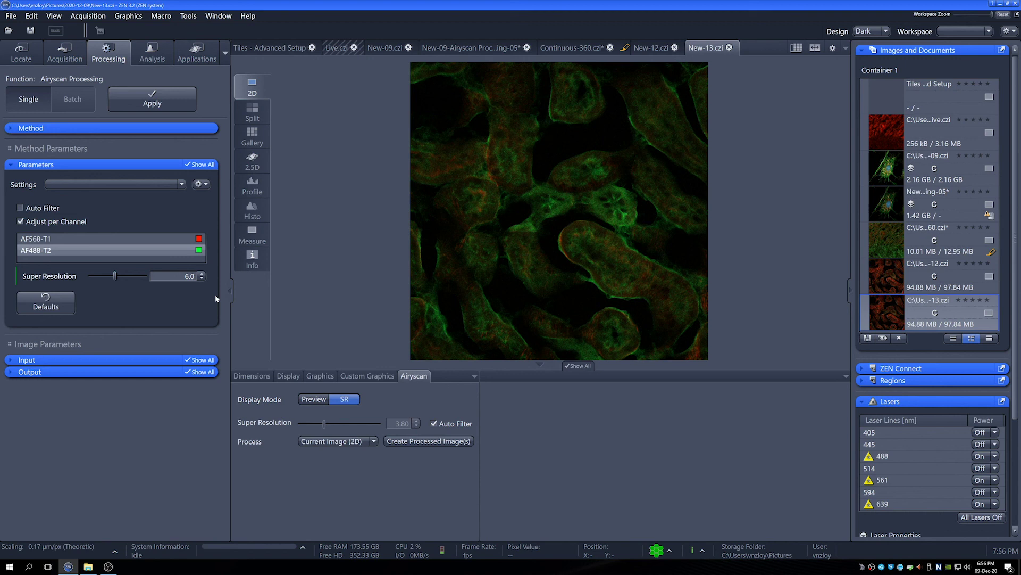
{"action": "left_click", "coordinate": [140, 240]}
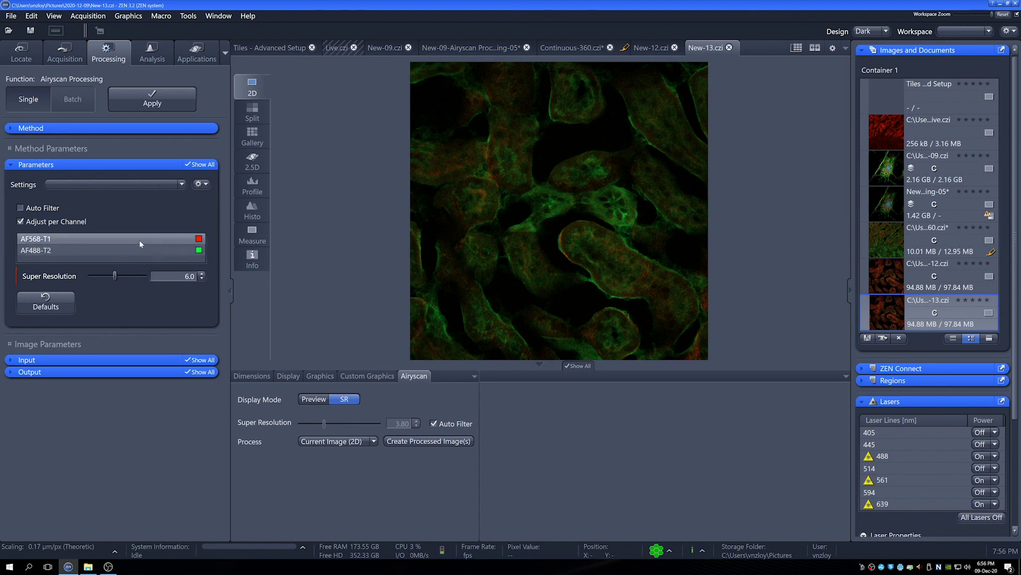
{"action": "left_click", "coordinate": [85, 250]}
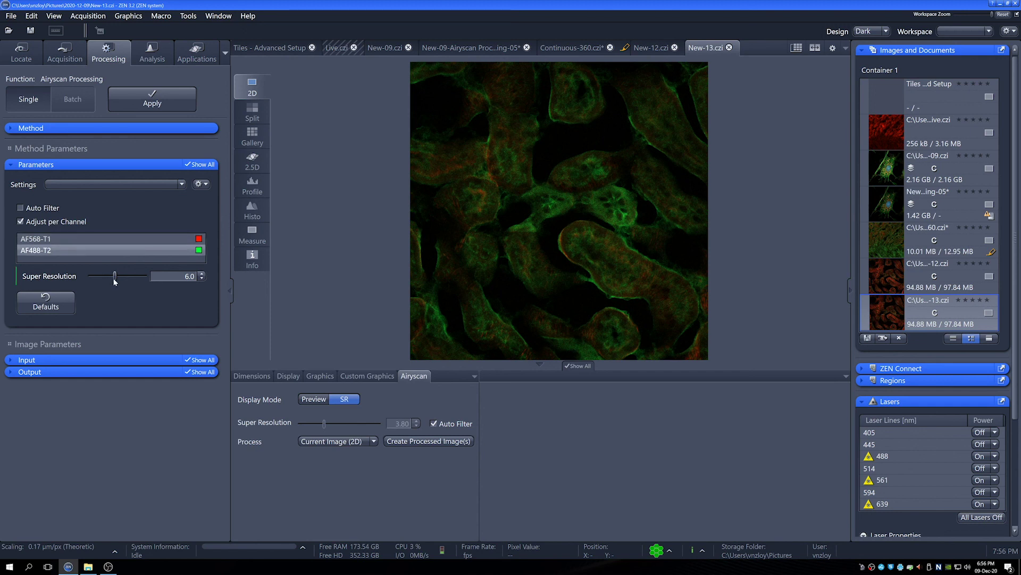
{"action": "left_click_drag", "start_coordinate": [114, 281], "coordinate": [103, 279]}
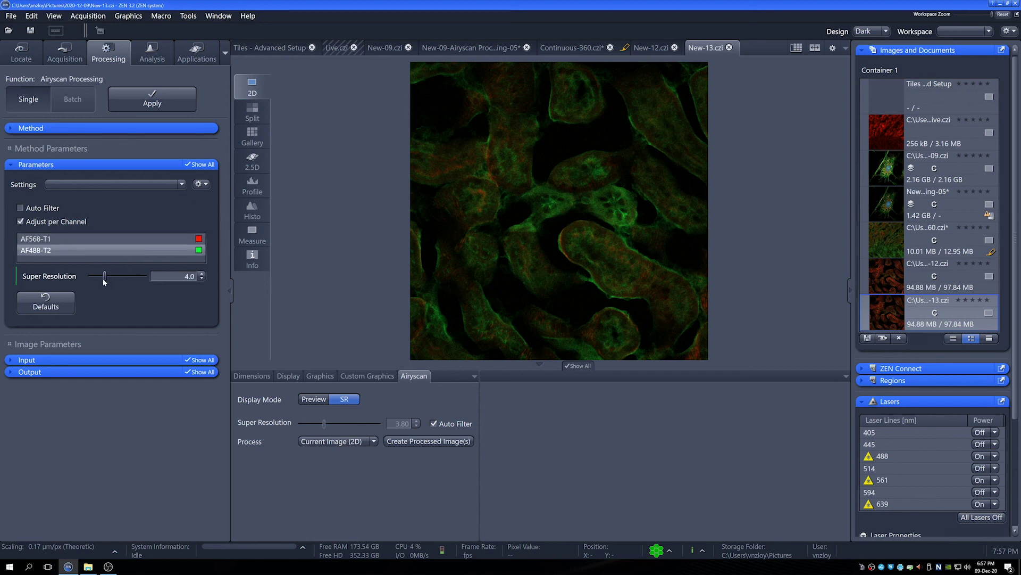
{"action": "left_click", "coordinate": [103, 240]}
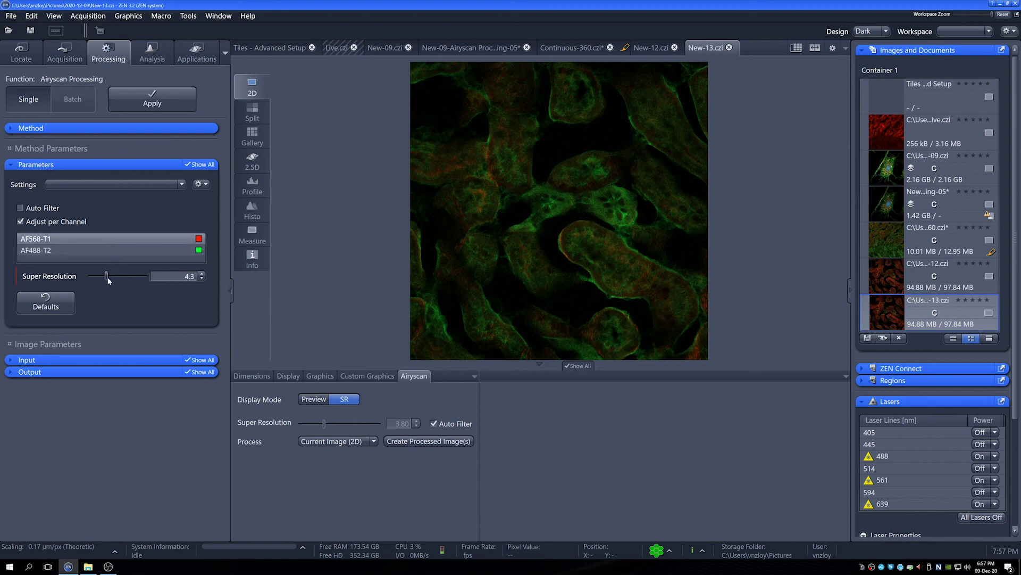
{"action": "left_click_drag", "start_coordinate": [108, 281], "coordinate": [101, 280]}
Run Airyscan Processing into the new Airyscan Processing-10 image, then zoom and pan across the sharpened kidney tubules.
{"action": "left_click", "coordinate": [168, 105]}
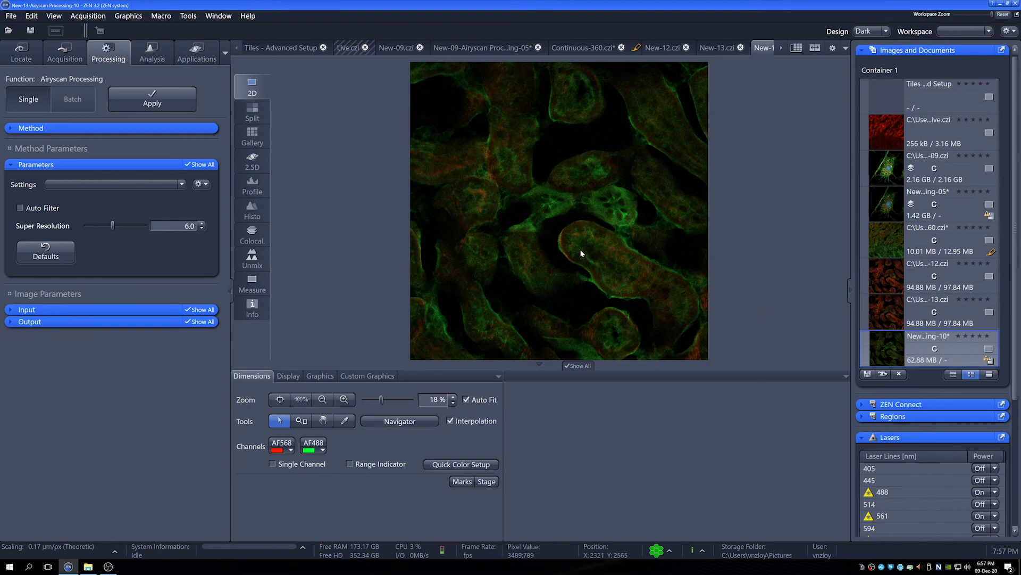
{"action": "scroll", "coordinate": [581, 254], "scroll_direction": "up", "scroll_amount": 3}
{"action": "scroll", "coordinate": [502, 275], "scroll_direction": "up", "scroll_amount": 2}
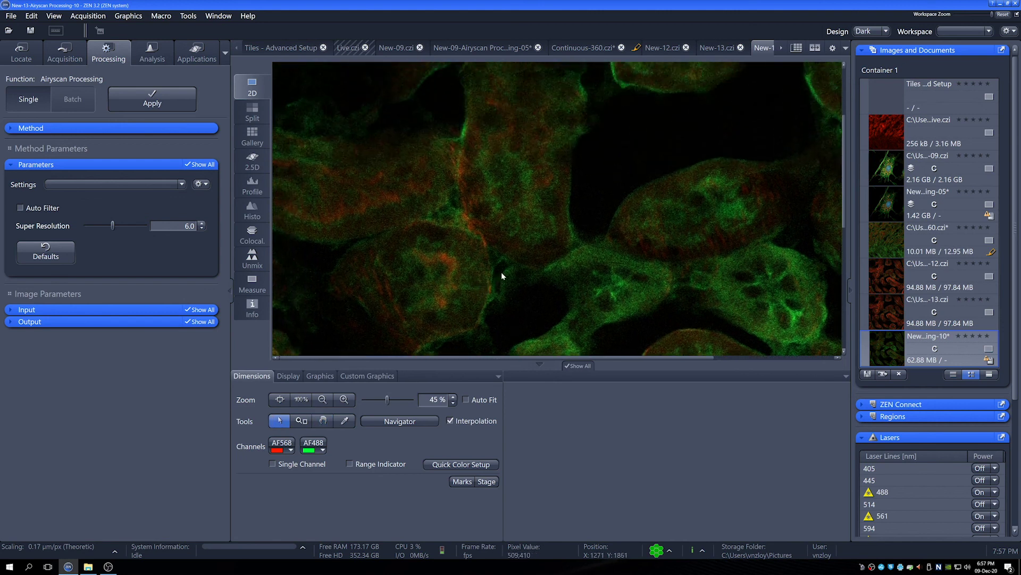
{"action": "left_click_drag", "start_coordinate": [517, 171], "coordinate": [505, 290]}
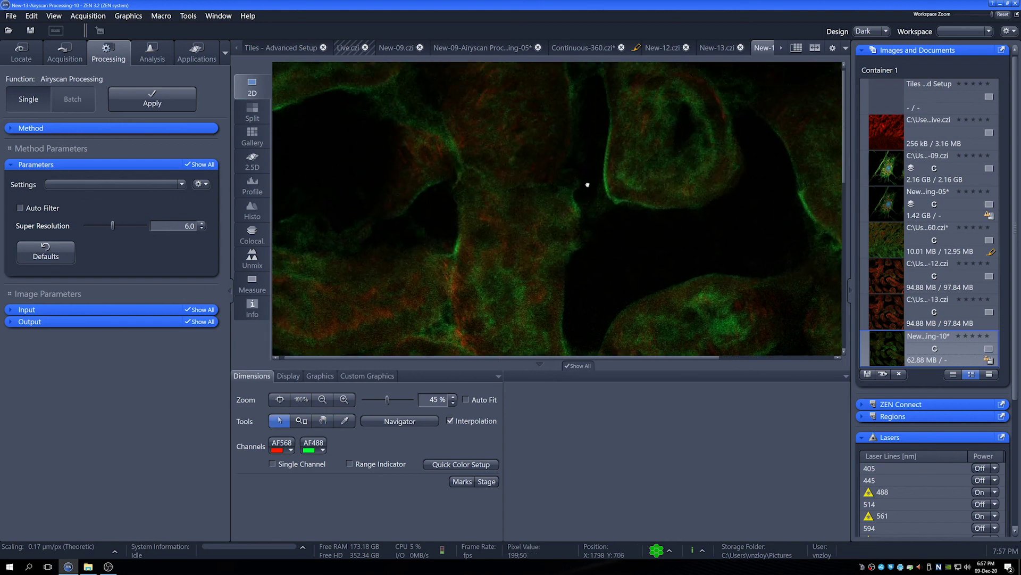
{"action": "left_click_drag", "start_coordinate": [588, 184], "coordinate": [541, 164]}
{"action": "left_click_drag", "start_coordinate": [501, 237], "coordinate": [526, 201]}
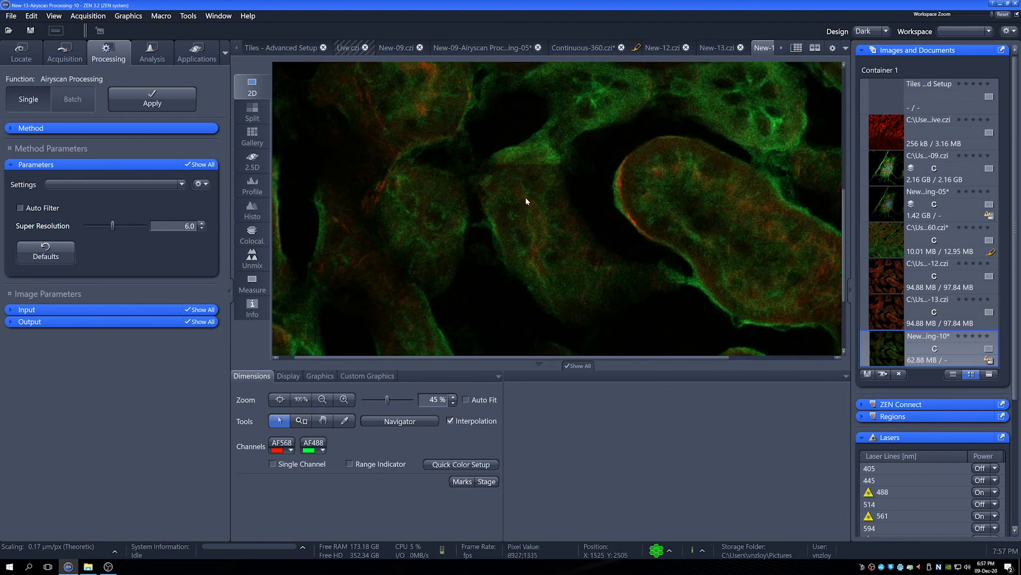
{"action": "scroll", "coordinate": [509, 242], "scroll_direction": "down", "scroll_amount": 1}
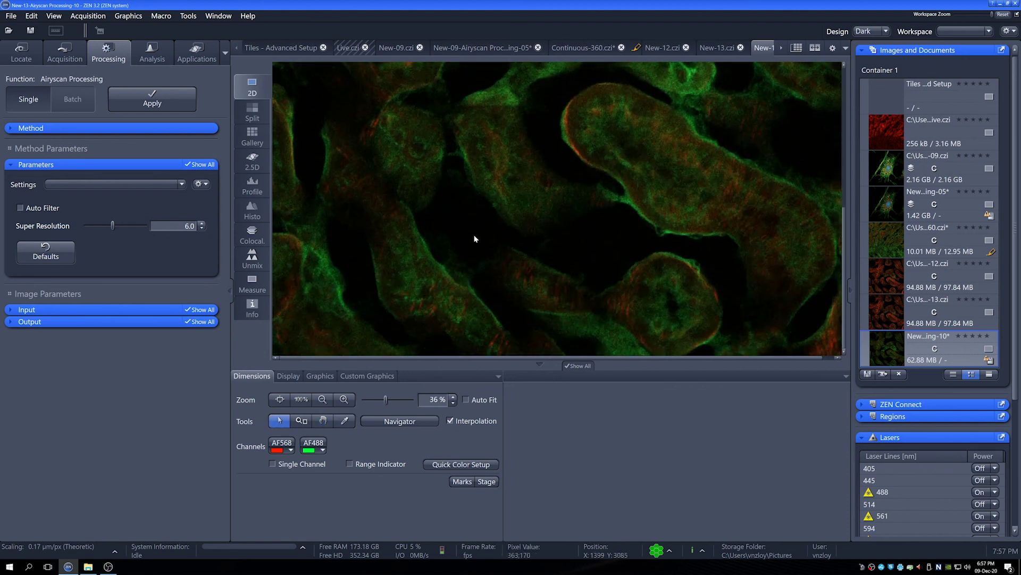